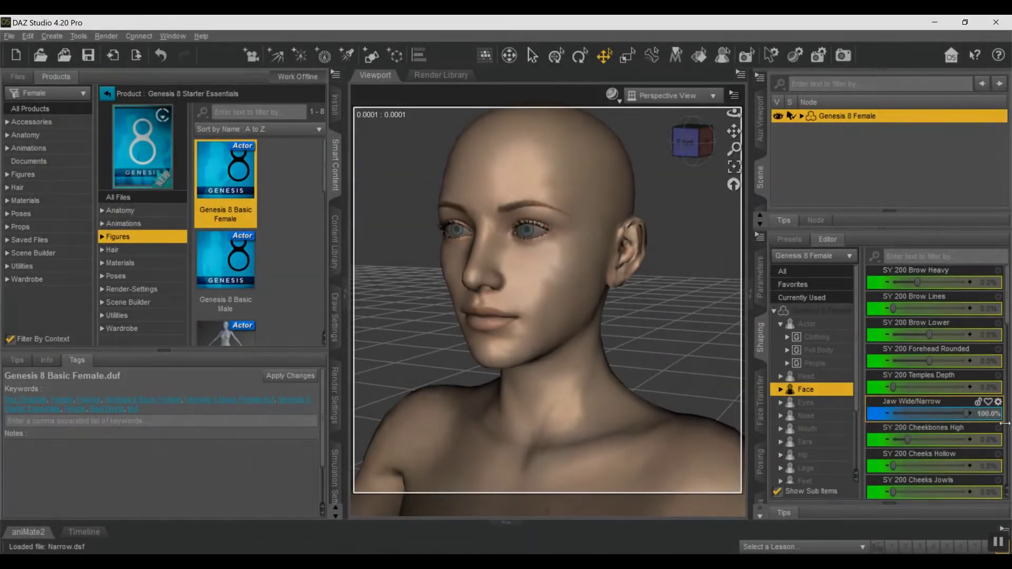
# Narrow the jaw fully, set Pouty lips 1 to about 75% and Lips Full/Thin to about a third
pyautogui.moveTo(1006, 423); pyautogui.dragTo(979, 338)
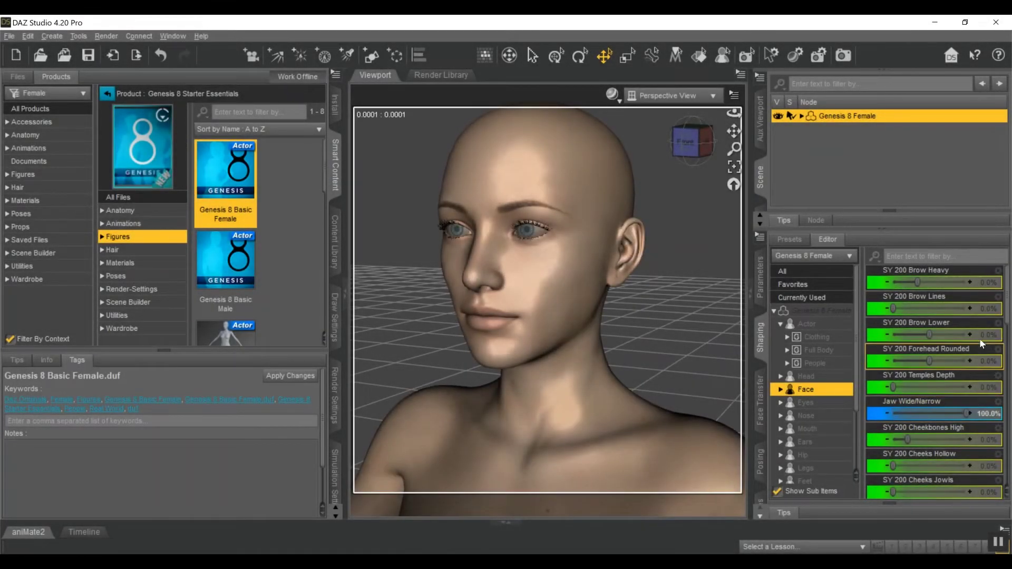
pyautogui.click(819, 431)
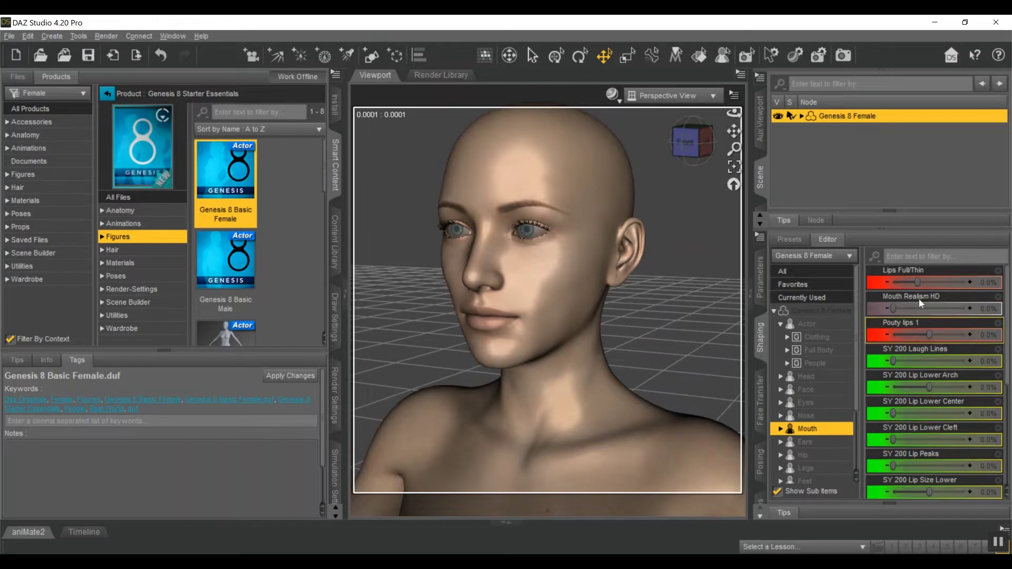
pyautogui.moveTo(918, 282); pyautogui.dragTo(968, 284)
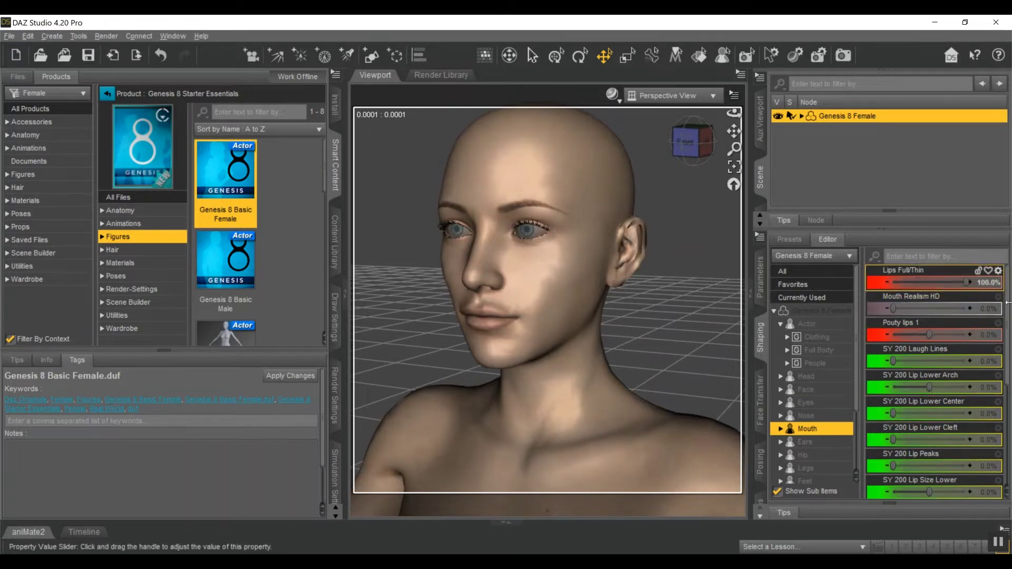
pyautogui.moveTo(931, 334); pyautogui.dragTo(957, 334)
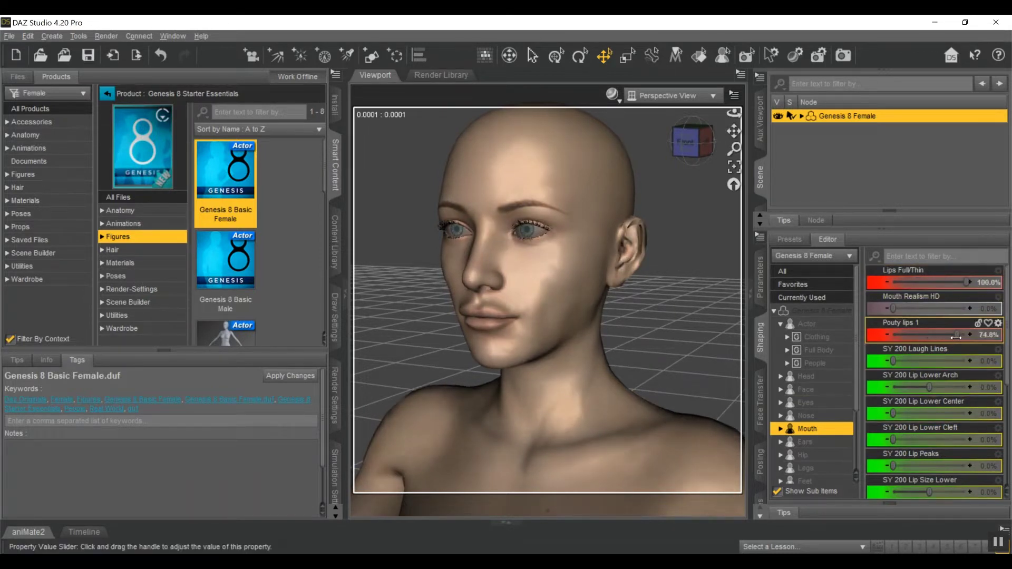
pyautogui.click(688, 142)
pyautogui.click(679, 141)
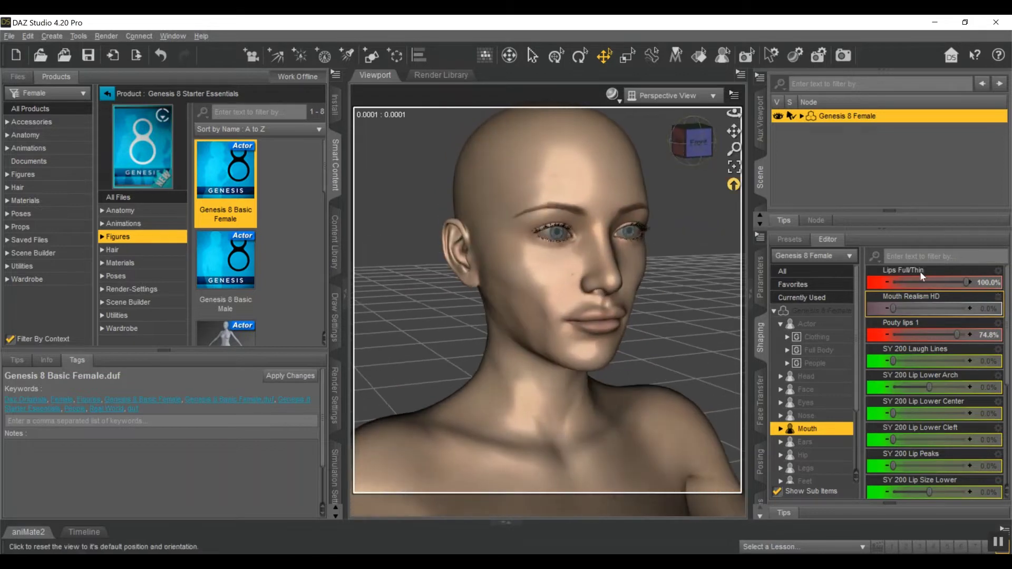
pyautogui.moveTo(968, 283); pyautogui.dragTo(934, 296)
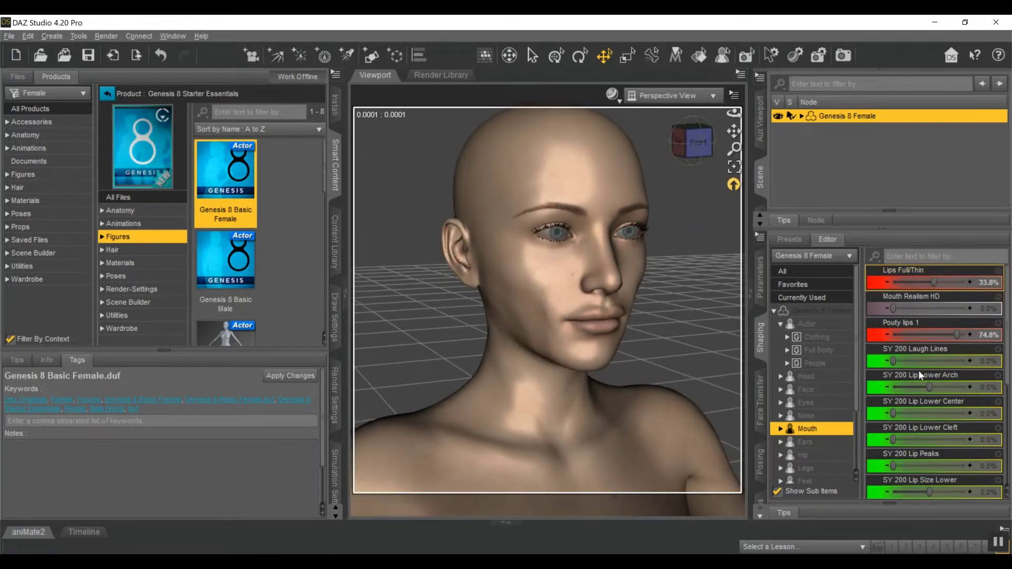
# Raise Nose Arch to full strength and narrow Nose Wide/Narrow to -47%
pyautogui.scroll(-5, 928, 380)
pyautogui.click(806, 416)
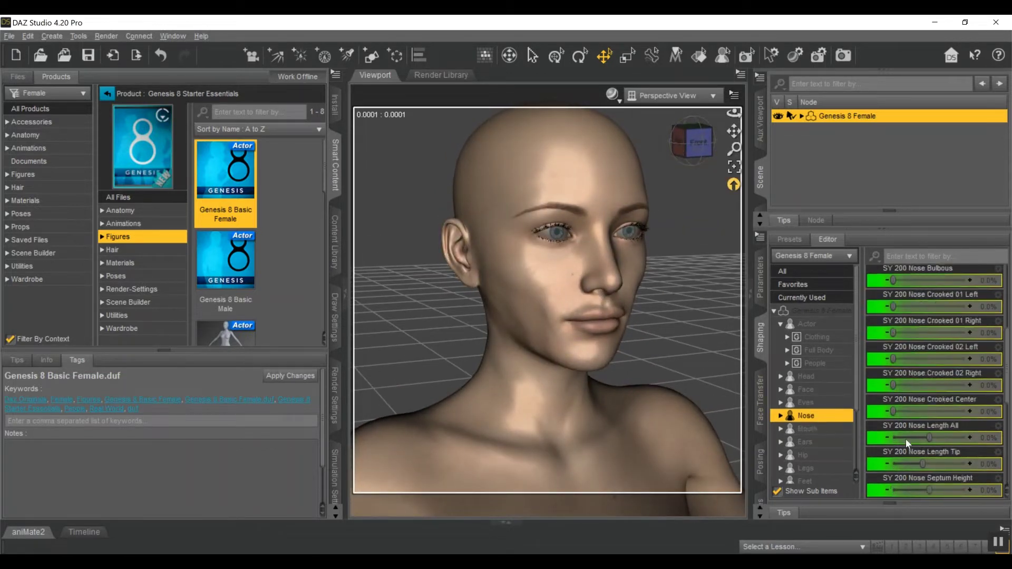
pyautogui.scroll(-3, 927, 390)
pyautogui.scroll(10, 928, 395)
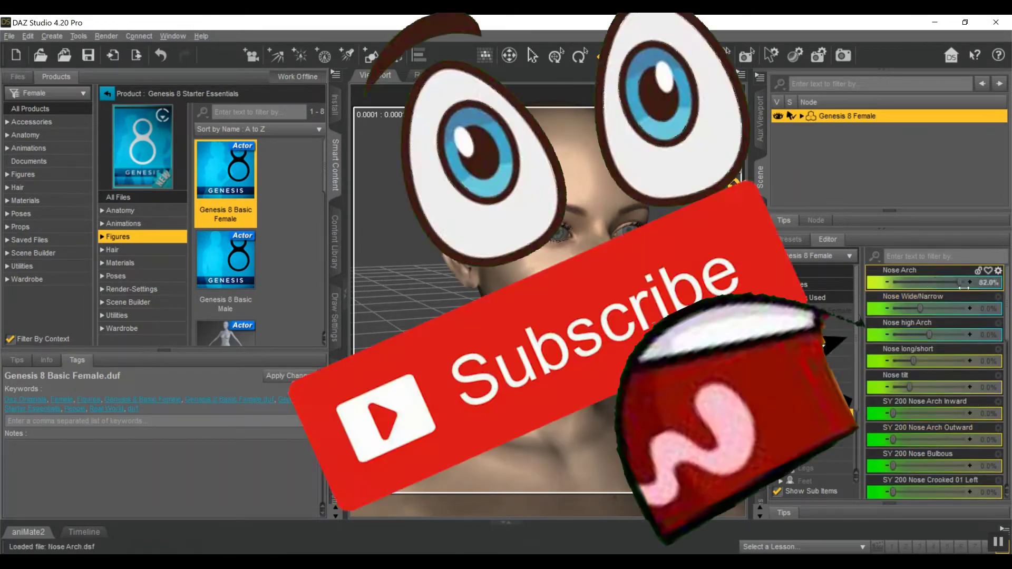
pyautogui.moveTo(929, 285); pyautogui.dragTo(970, 283)
pyautogui.click(725, 179)
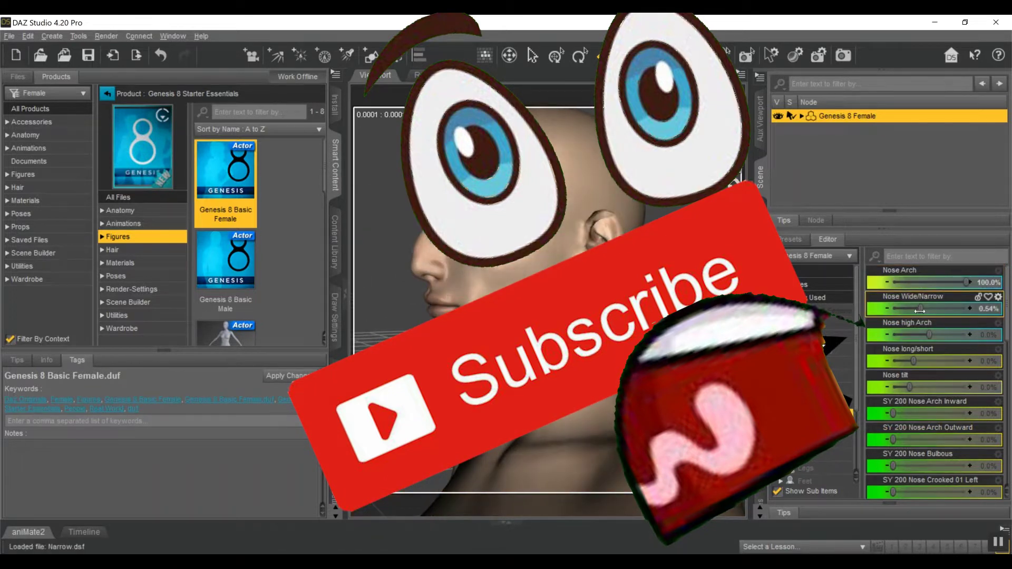
pyautogui.moveTo(922, 310); pyautogui.dragTo(943, 336)
# Set Nose Arch to -100%, Nose Wide/Narrow back near zero and Nose high Arch to 91%
pyautogui.moveTo(965, 285); pyautogui.dragTo(848, 285)
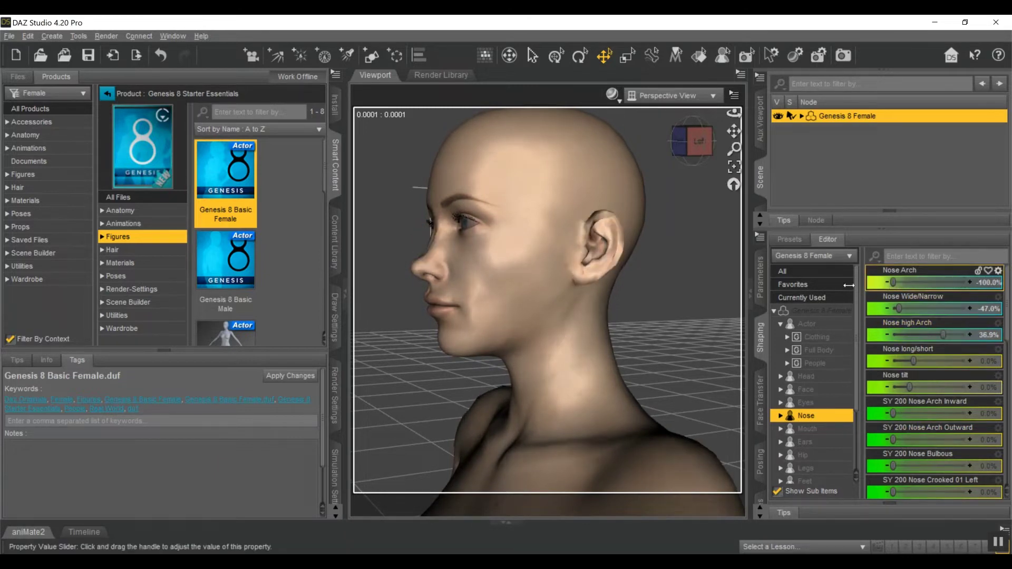
pyautogui.moveTo(695, 141); pyautogui.dragTo(654, 144)
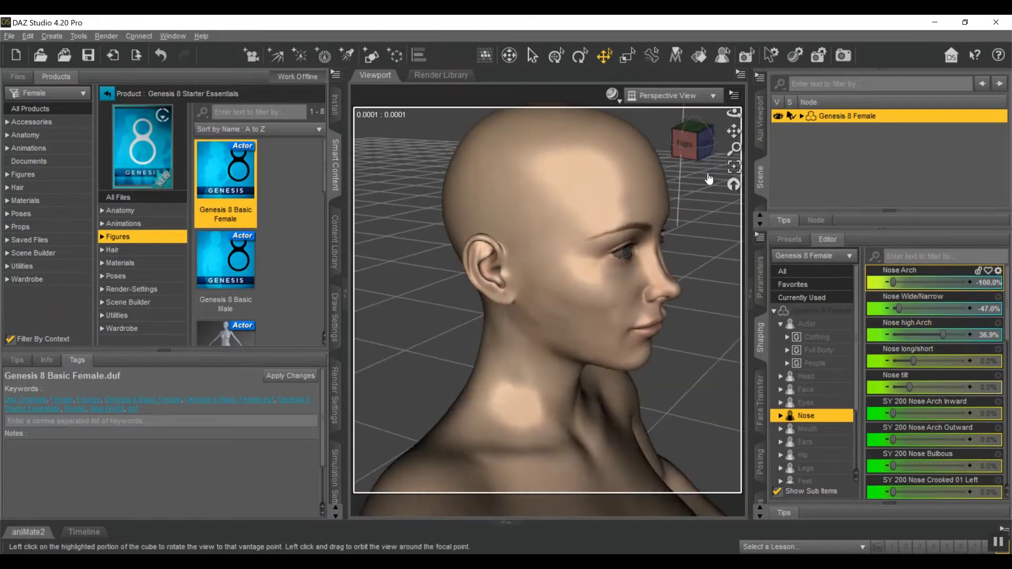
pyautogui.moveTo(899, 308); pyautogui.dragTo(963, 334)
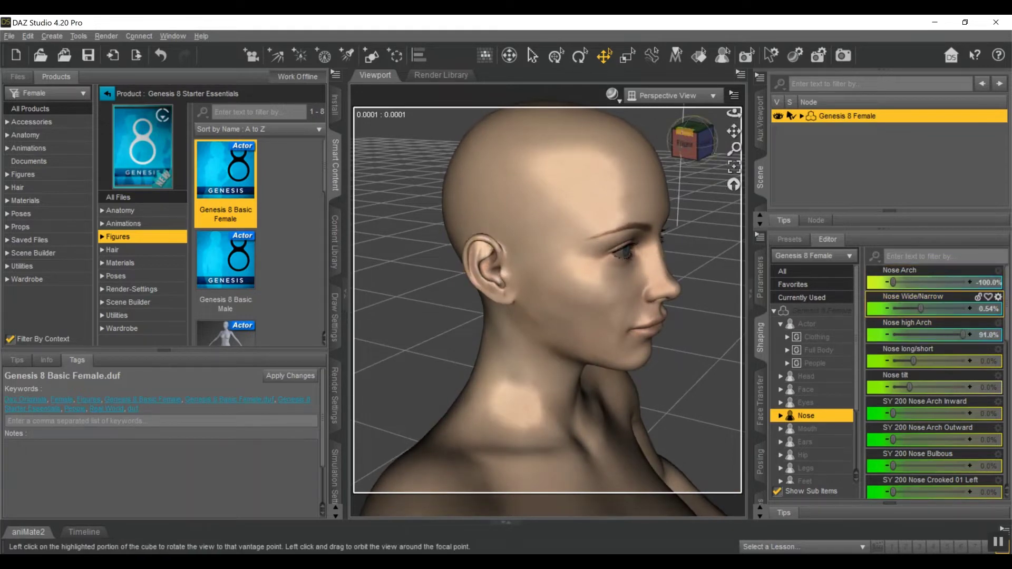
pyautogui.moveTo(685, 141); pyautogui.dragTo(717, 141)
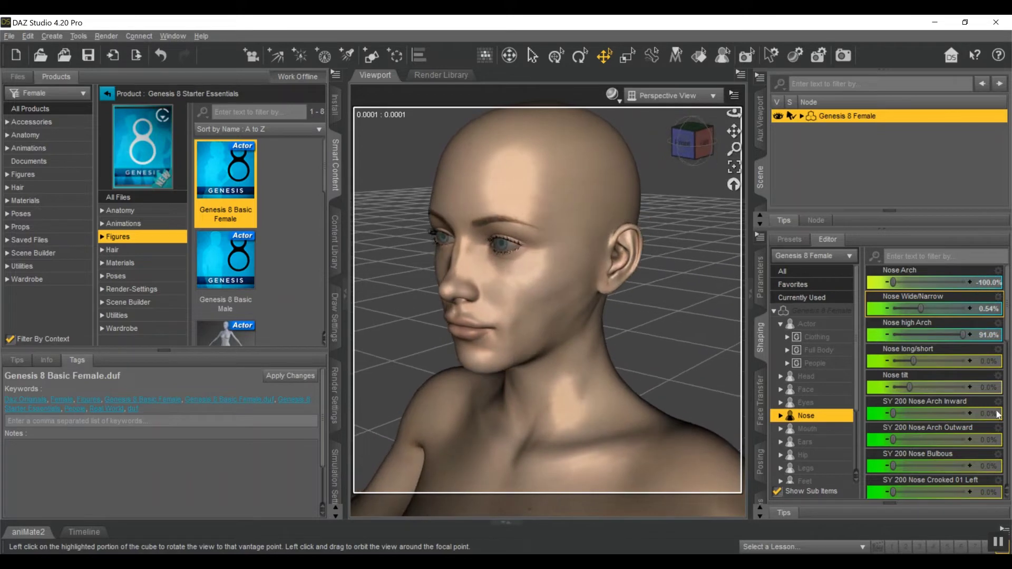
# Tilt the nose about 66%, arch it inward 65%, lengthen the tip fully and set septum height 55%
pyautogui.moveTo(910, 388); pyautogui.dragTo(960, 394)
pyautogui.click(703, 141)
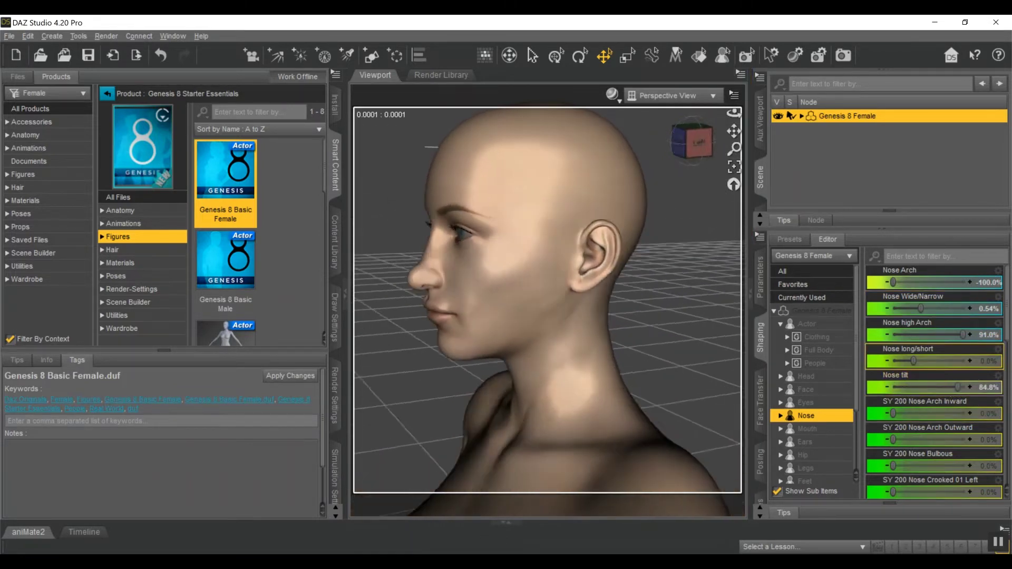
pyautogui.moveTo(893, 413); pyautogui.dragTo(940, 406)
pyautogui.scroll(-5, 923, 405)
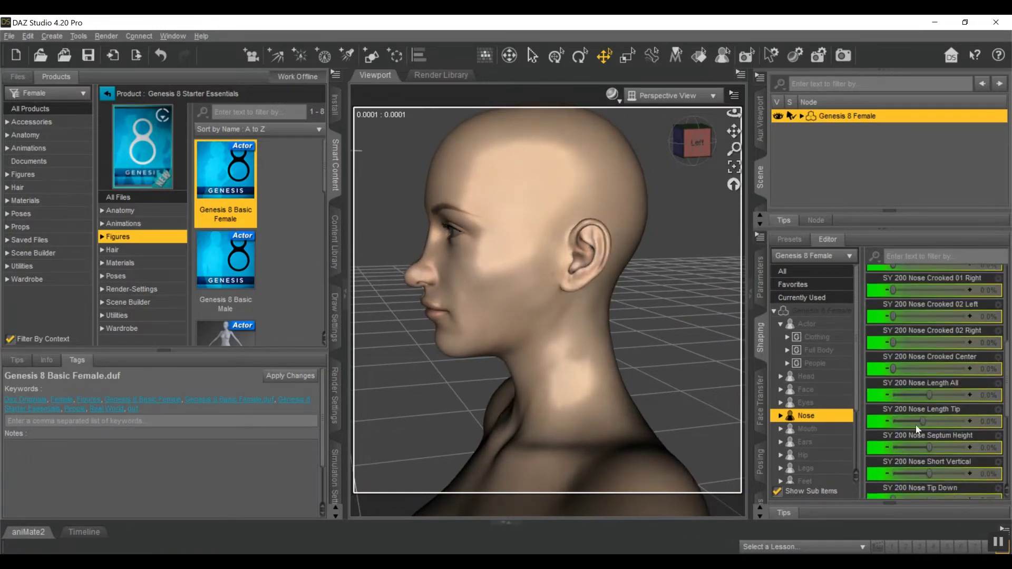
pyautogui.moveTo(923, 389); pyautogui.dragTo(1007, 420)
pyautogui.moveTo(929, 415); pyautogui.dragTo(952, 432)
# Set nose Width Between Eyes to 64% and Width Lower to -26.1%
pyautogui.click(680, 142)
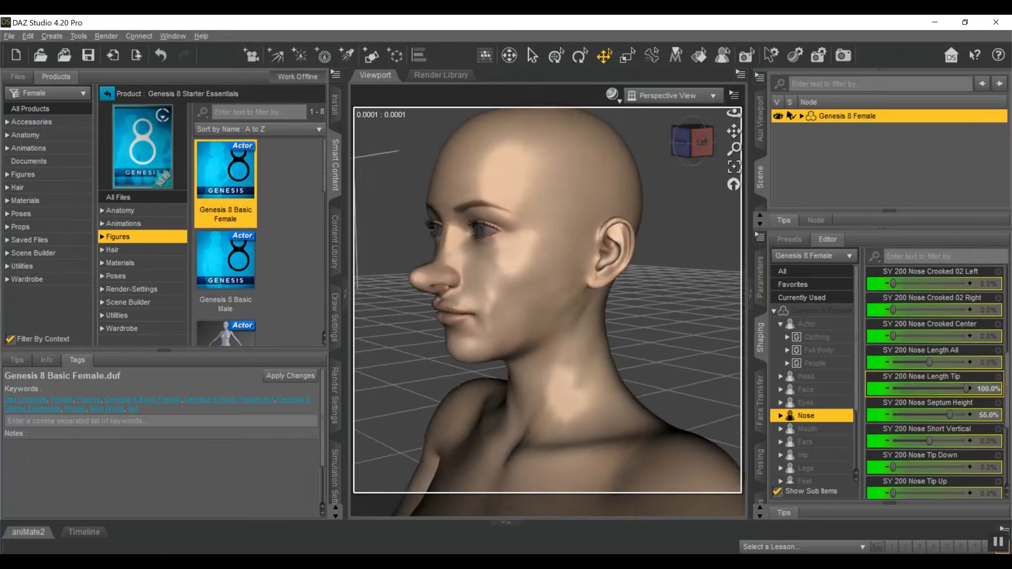
pyautogui.click(706, 144)
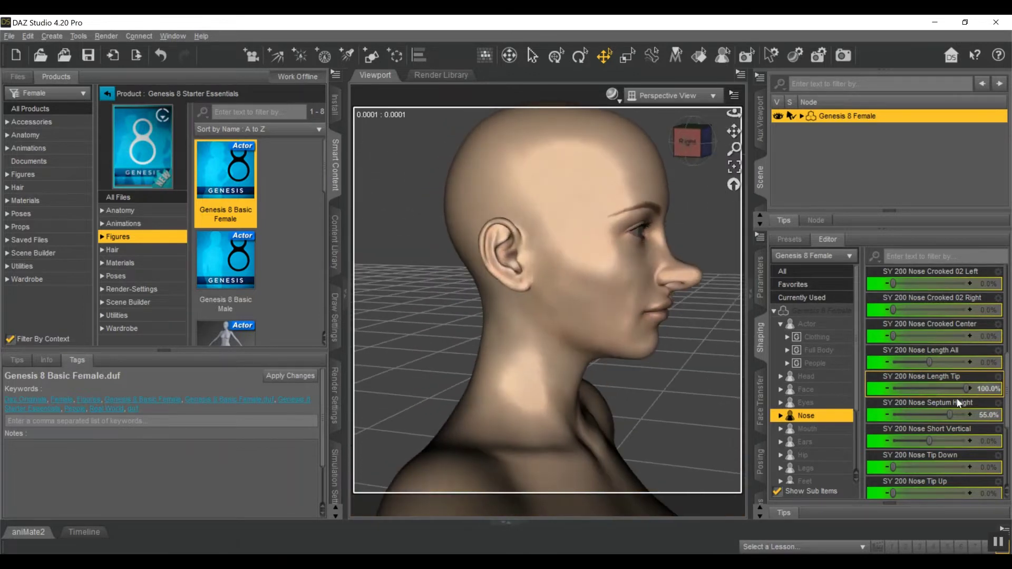
pyautogui.scroll(-1, 947, 414)
pyautogui.scroll(-1, 947, 414)
pyautogui.moveTo(931, 370); pyautogui.dragTo(944, 374)
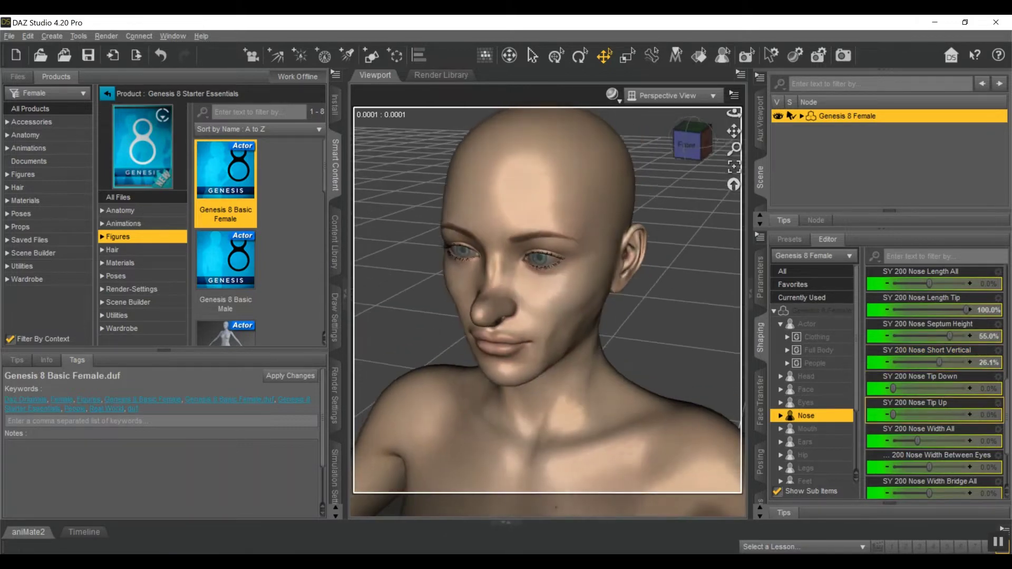
pyautogui.scroll(-3, 929, 384)
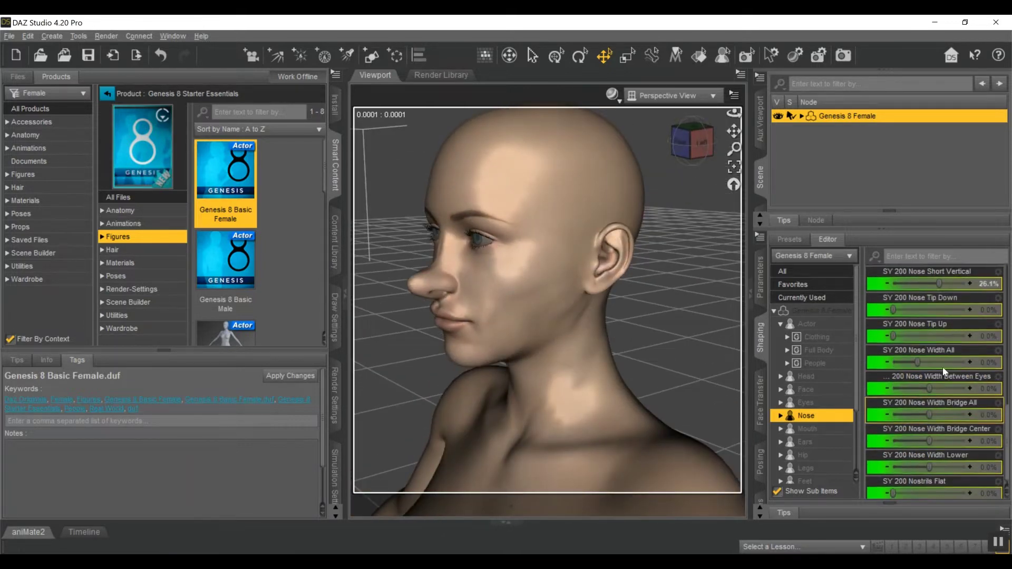
pyautogui.moveTo(929, 384); pyautogui.dragTo(953, 388)
pyautogui.click(734, 185)
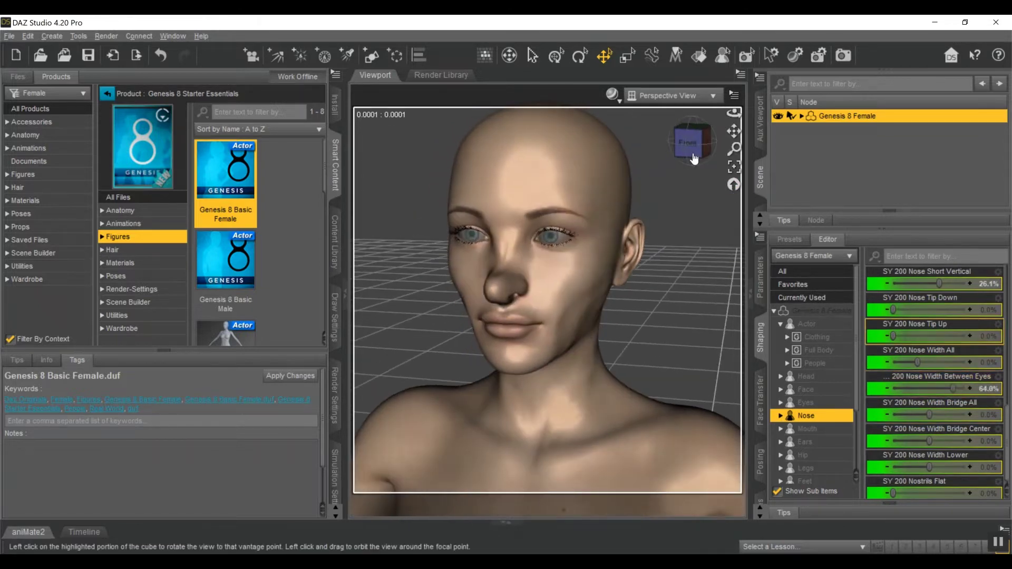
pyautogui.moveTo(929, 465)
pyautogui.mouseDown()
pyautogui.moveTo(907, 464)
pyautogui.moveTo(920, 464)
pyautogui.mouseUp()
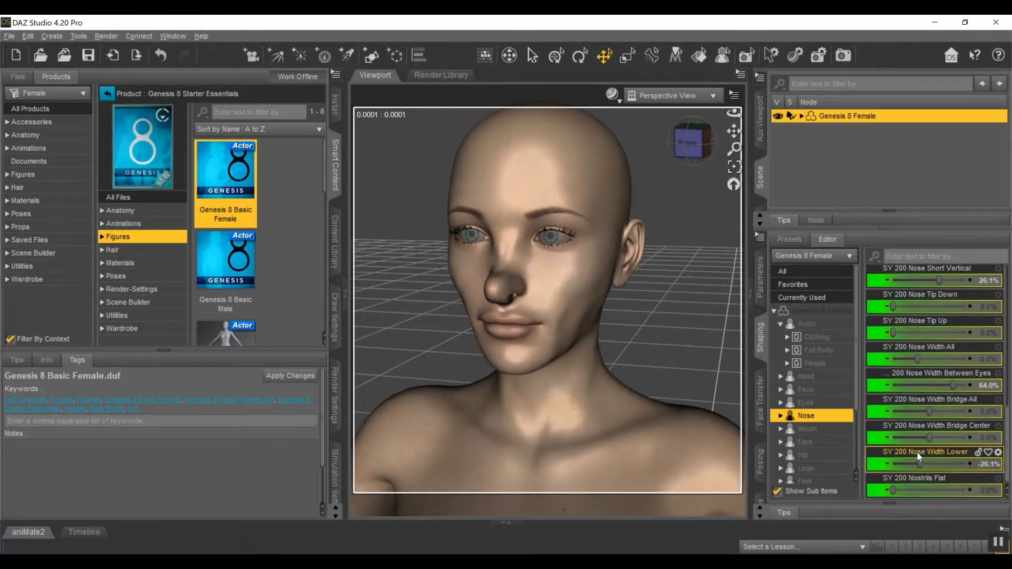
# Browse the People head morphs and set Neck Width to 100%
pyautogui.click(812, 361)
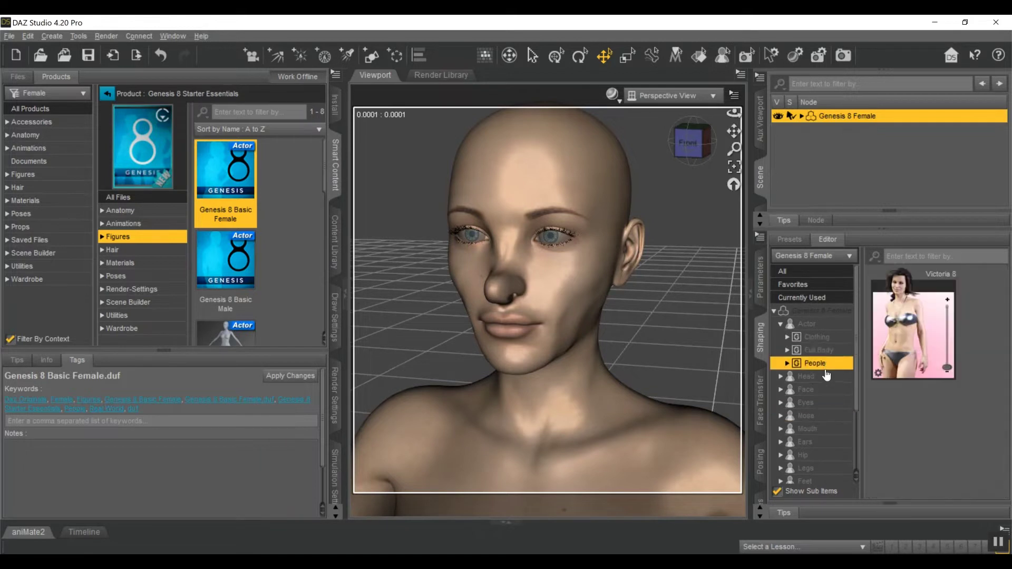
pyautogui.click(825, 376)
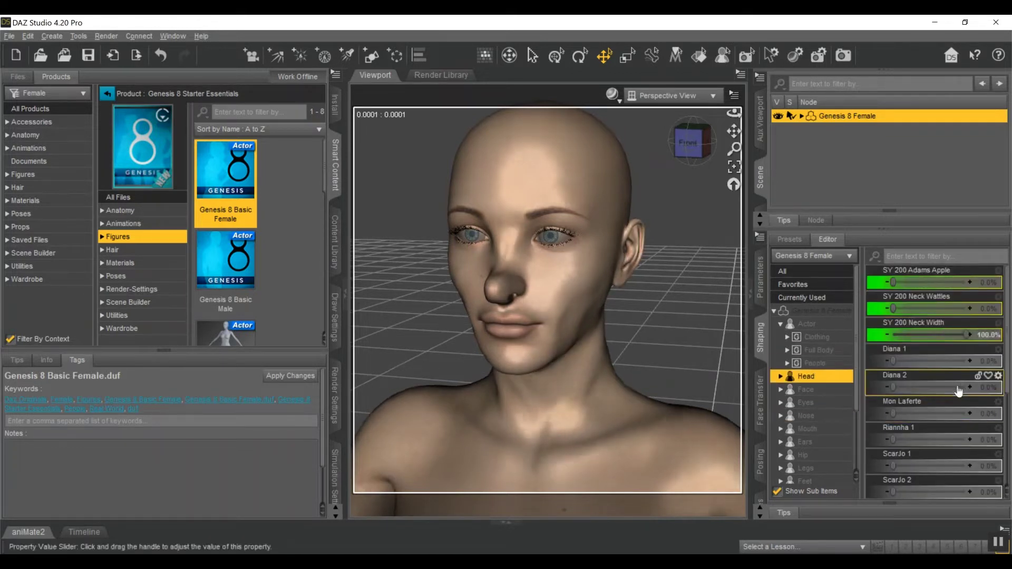
pyautogui.scroll(-2, 953, 427)
pyautogui.scroll(-2, 953, 427)
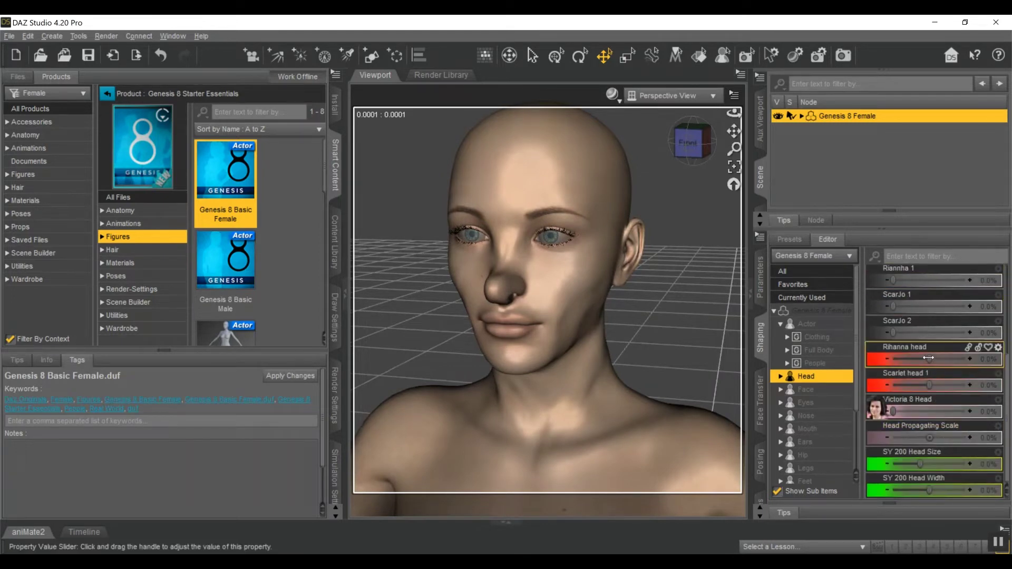
pyautogui.moveTo(929, 358); pyautogui.dragTo(937, 358)
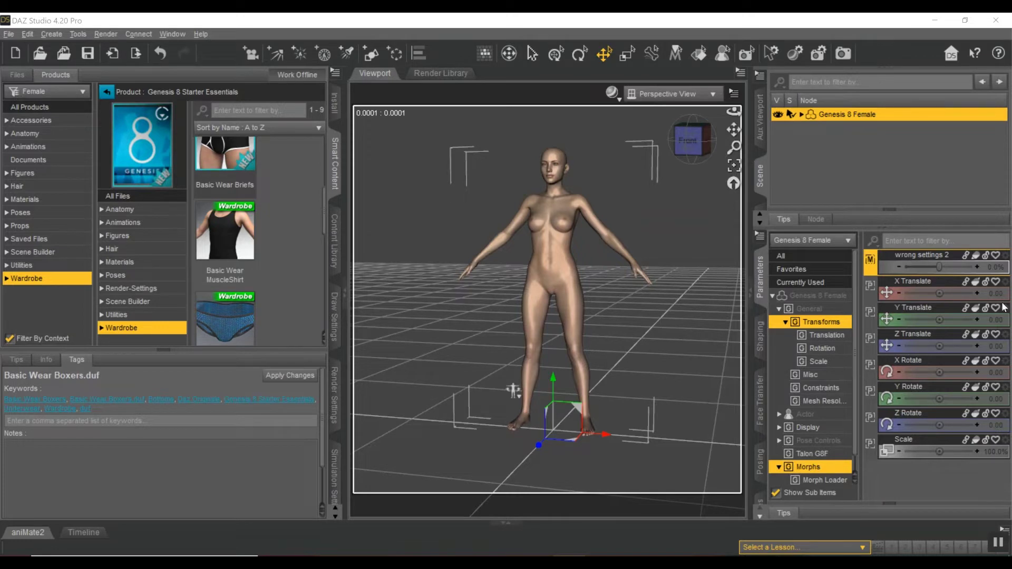
# Apply the 'wrong settings 2' morph fully, then select only Genesis 8 Female in the scene
pyautogui.moveTo(939, 270); pyautogui.dragTo(990, 292)
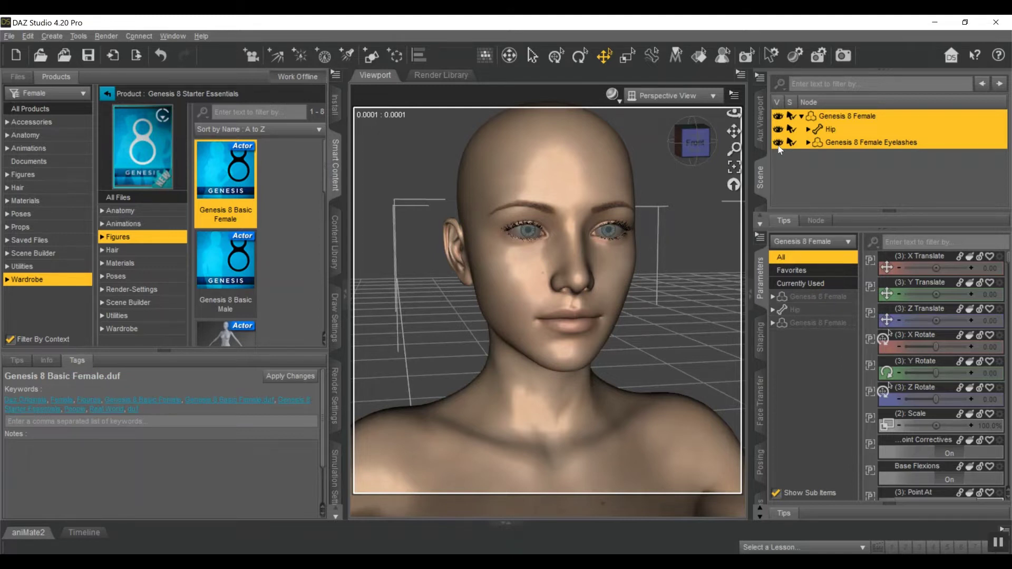
pyautogui.click(796, 163)
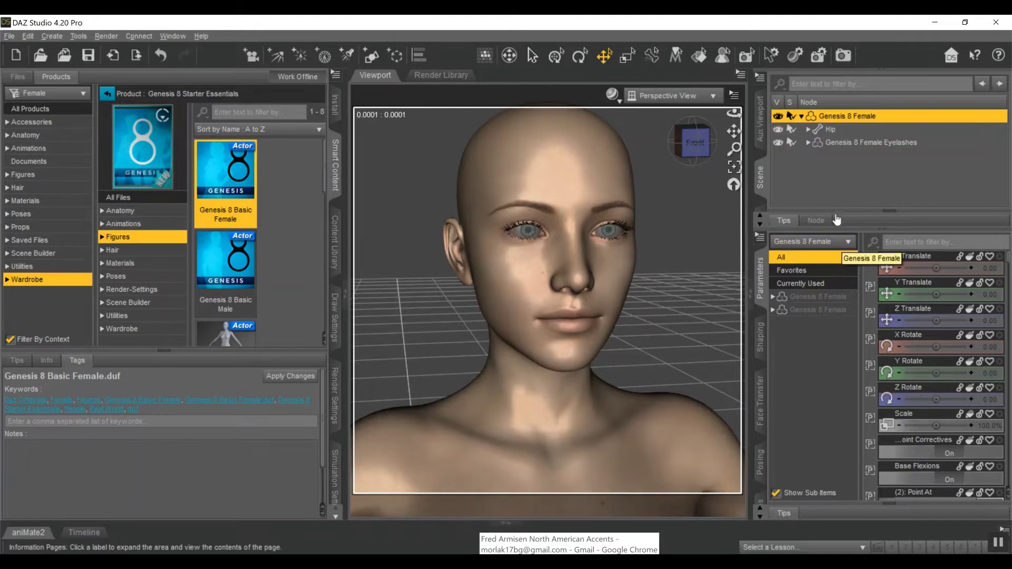
# Hide Genesis 8 Female Eyelashes and select the Eyelashes node to show its parameter groups
pyautogui.click(778, 143)
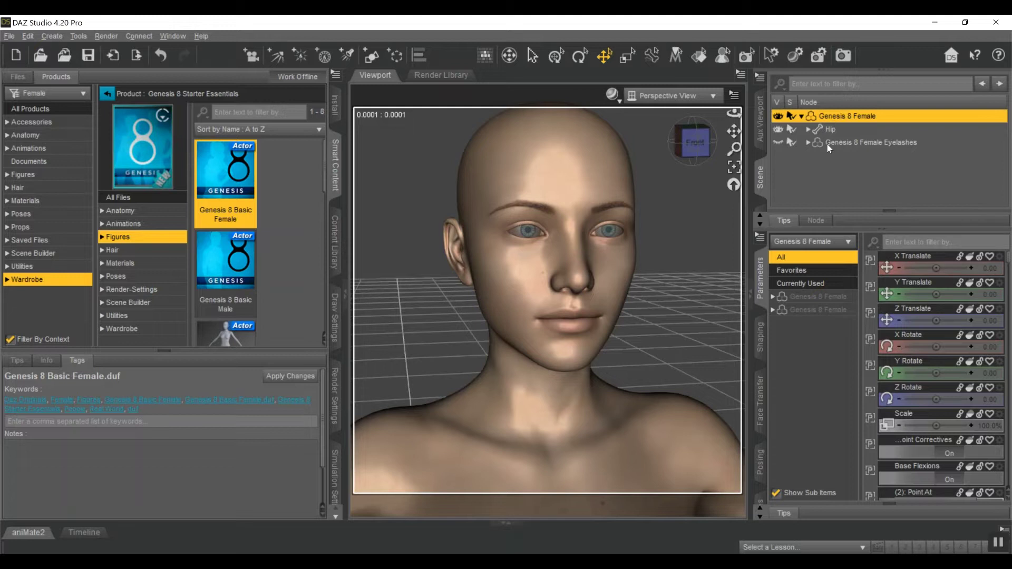
pyautogui.click(830, 144)
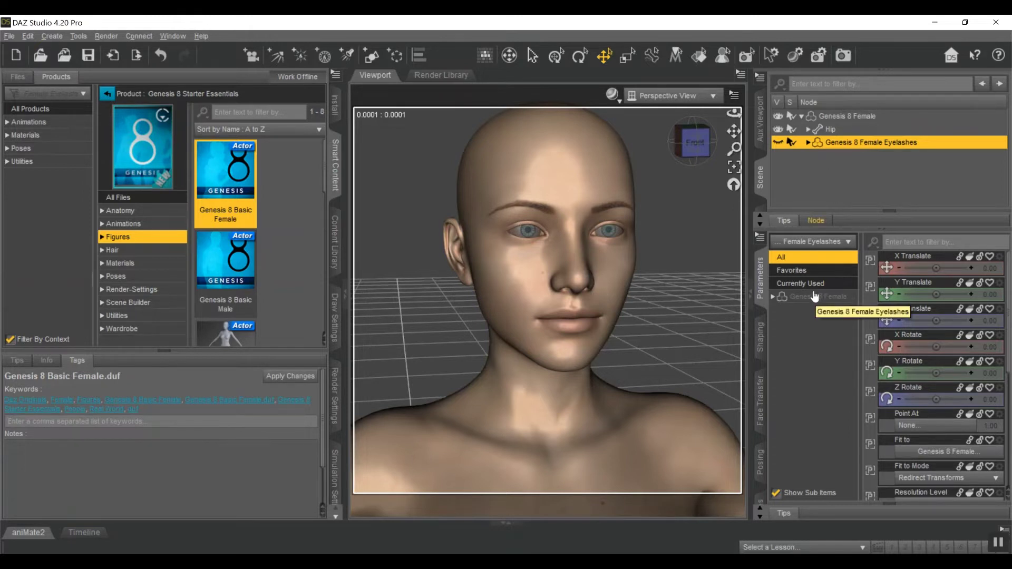
pyautogui.click(772, 297)
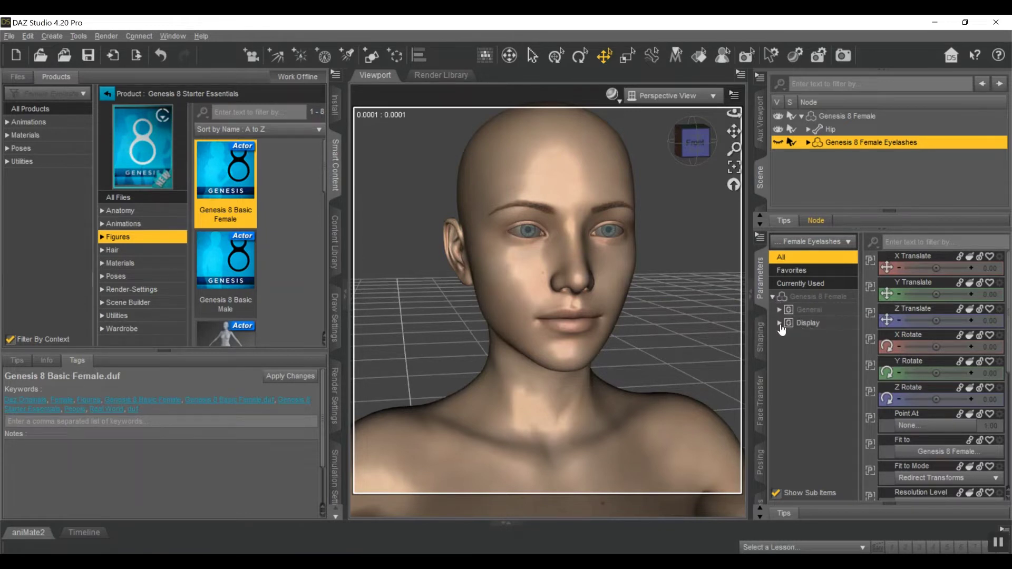
# Set the Genesis 8 Female Mesh Resolution Level to Base, then show all parameters again
pyautogui.click(808, 299)
pyautogui.click(809, 311)
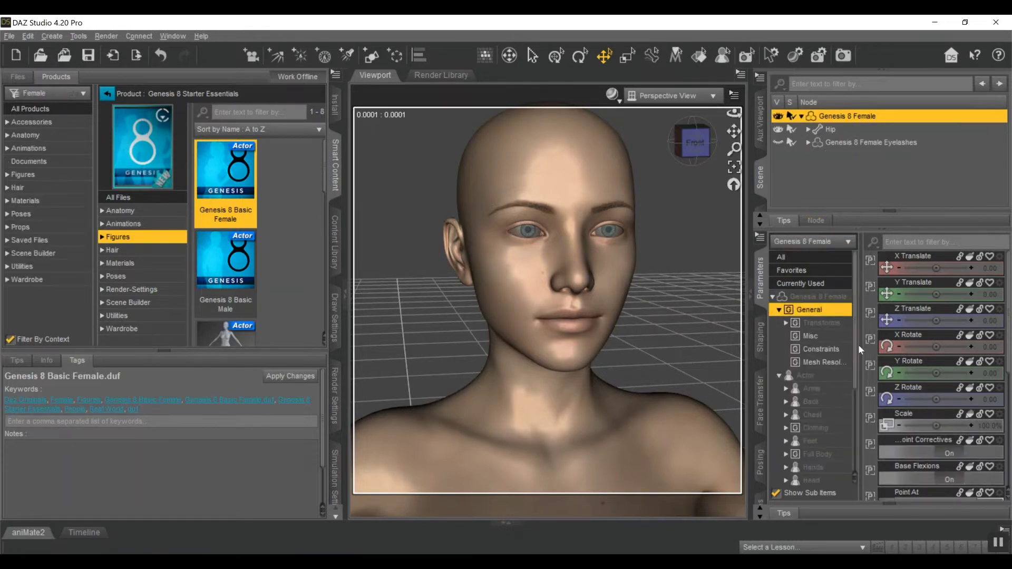
pyautogui.click(829, 364)
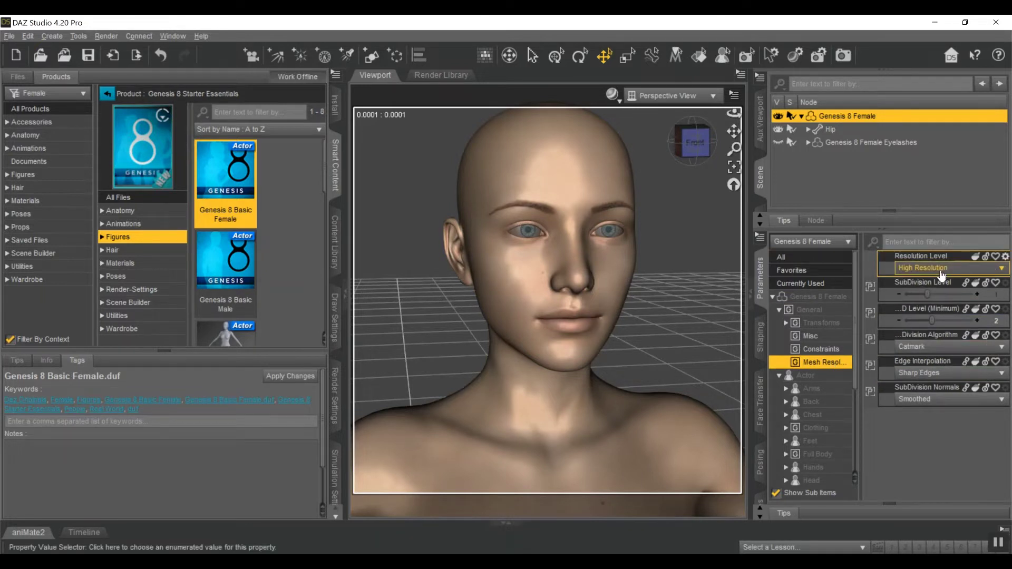
pyautogui.click(947, 271)
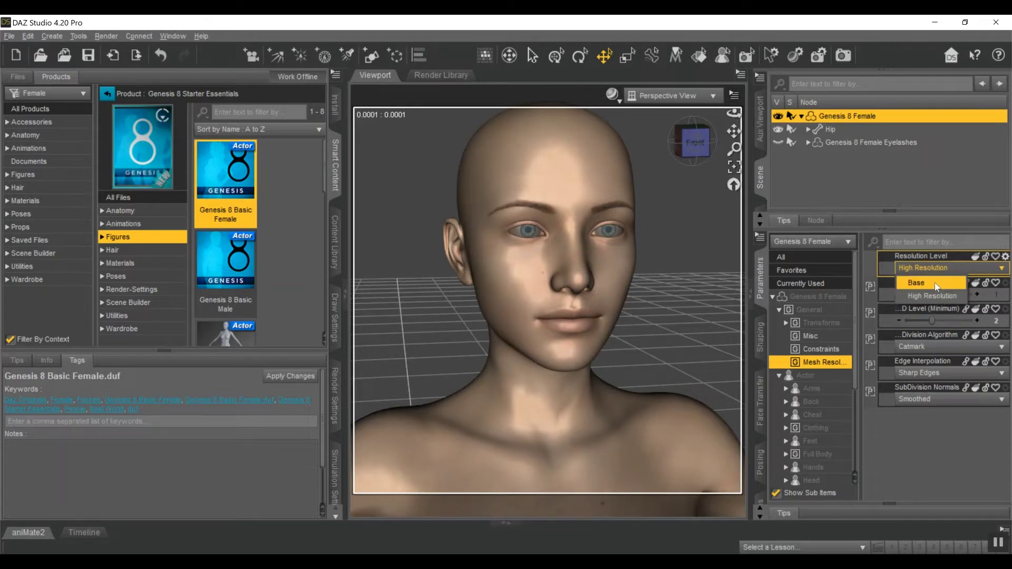
pyautogui.click(936, 284)
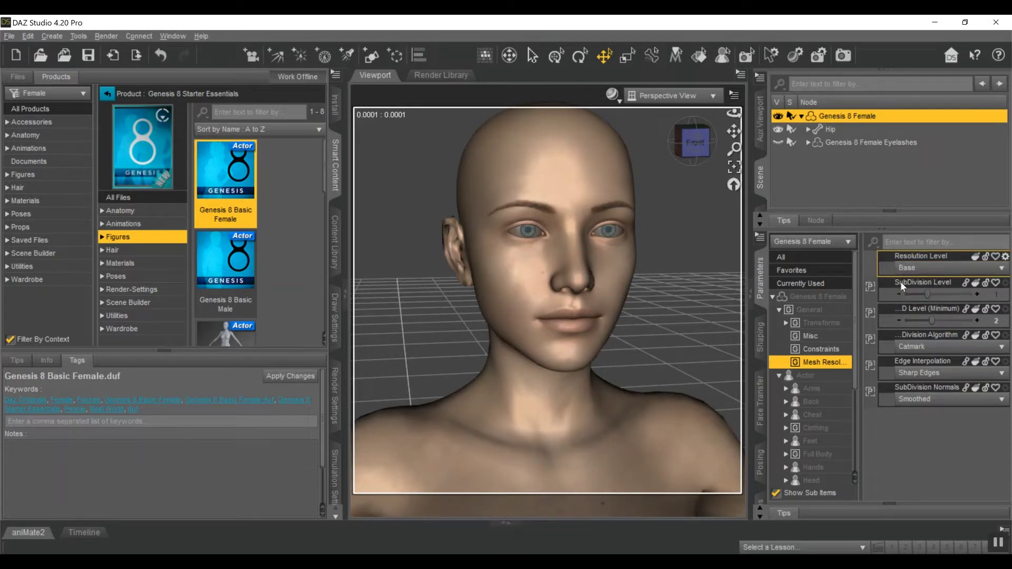
pyautogui.click(561, 153)
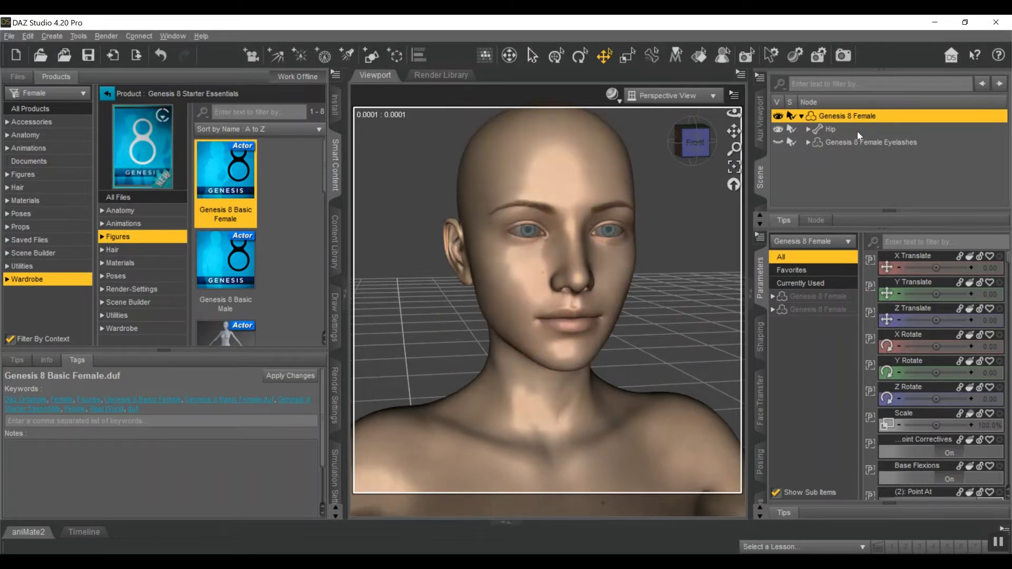
pyautogui.click(8, 37)
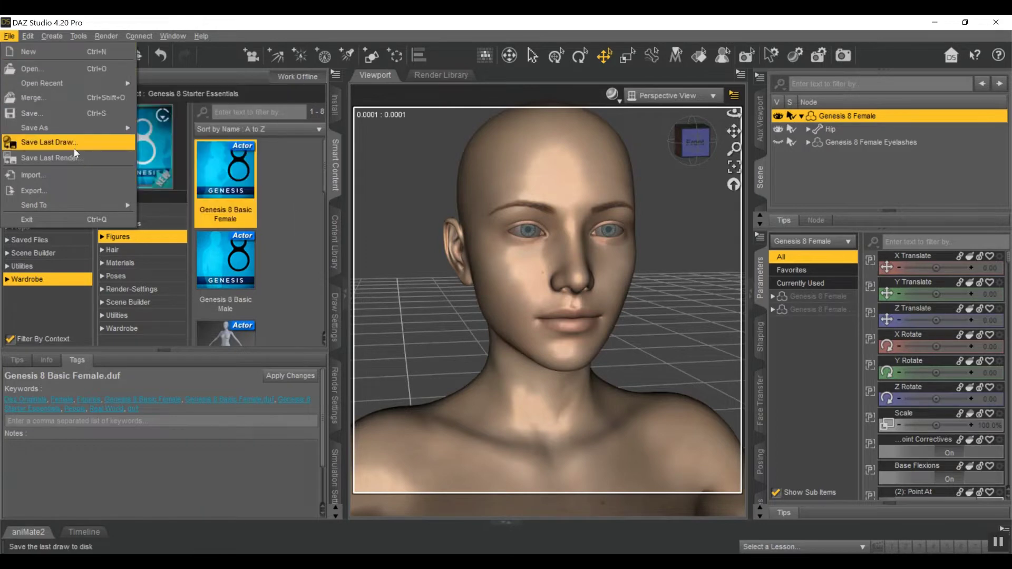
# Export the scene as 'Gen 8 F blank 3' in the custom charaters for Iclone folder
pyautogui.click(75, 191)
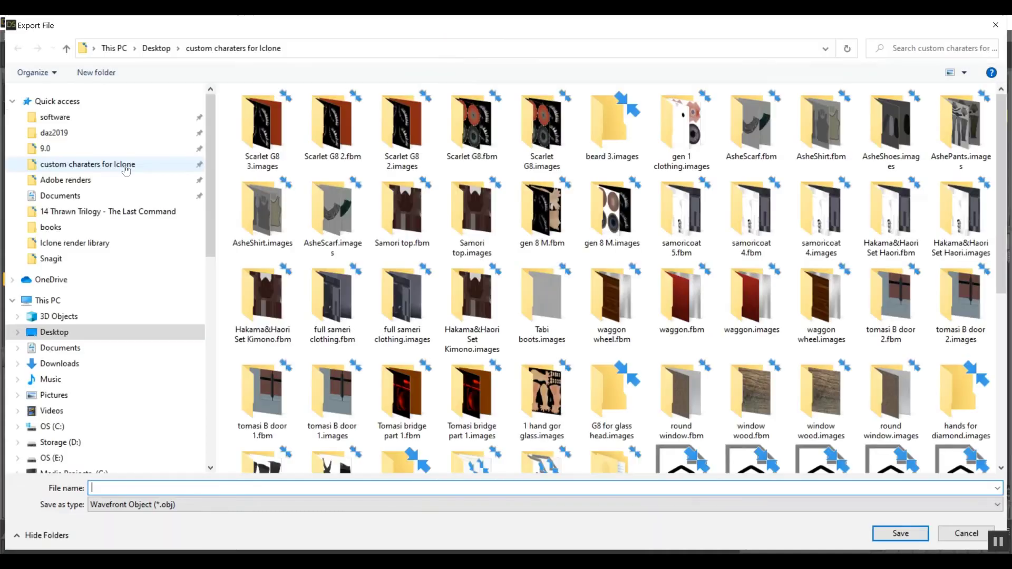
pyautogui.scroll(-3, 822, 163)
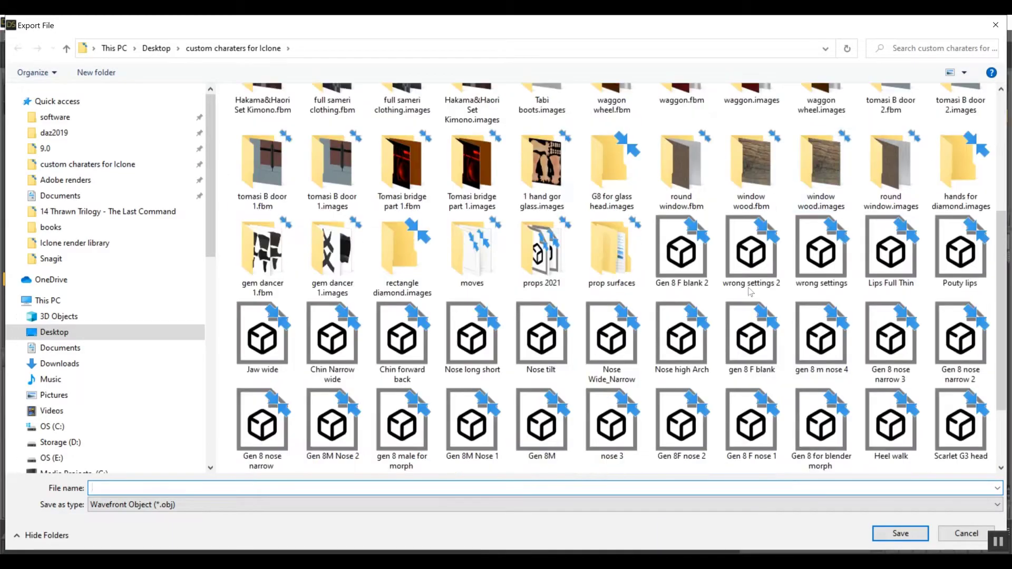
pyautogui.click(684, 248)
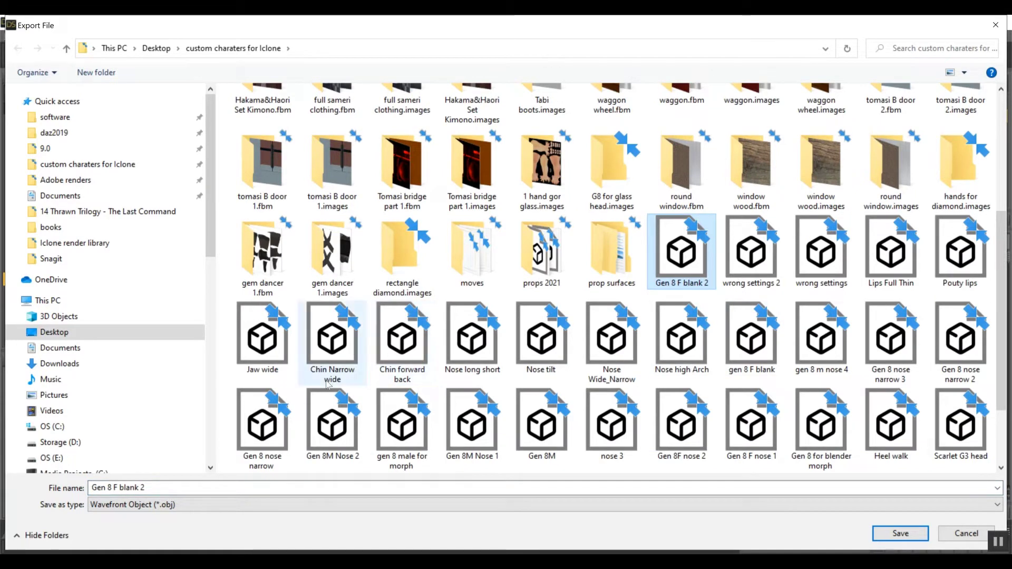
pyautogui.click(171, 489)
pyautogui.doubleClick(171, 488)
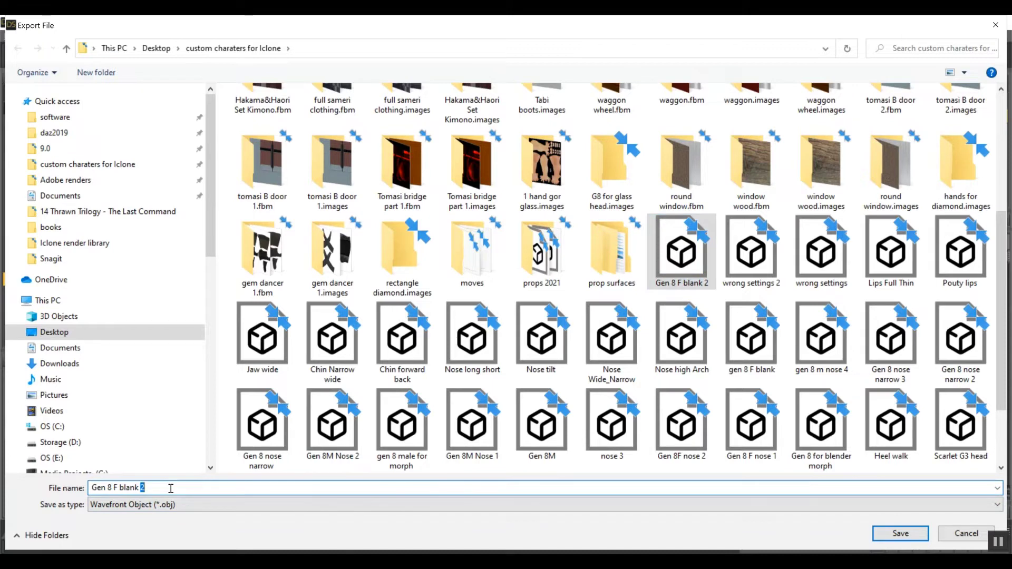
pyautogui.write('3')
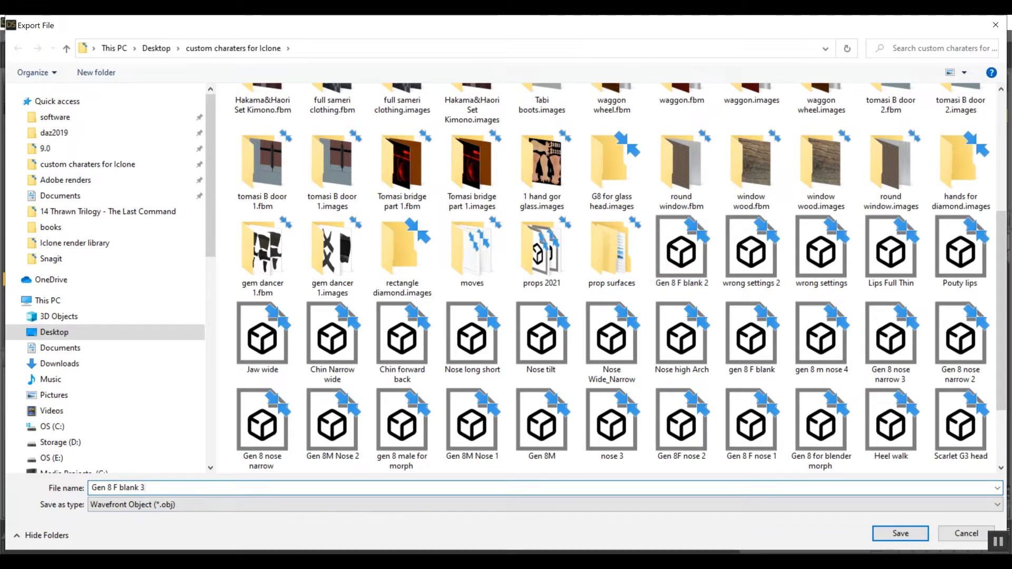
pyautogui.press('Return')
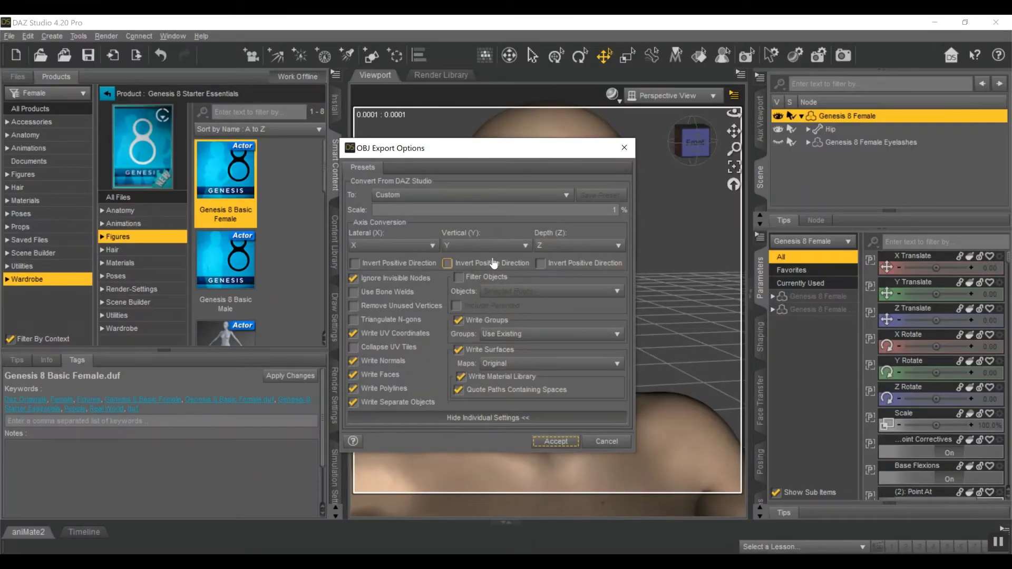
# Write the OBJ using the DAZ Studio (1 unit = 1cm) preset with Scale set to 1
pyautogui.click(505, 196)
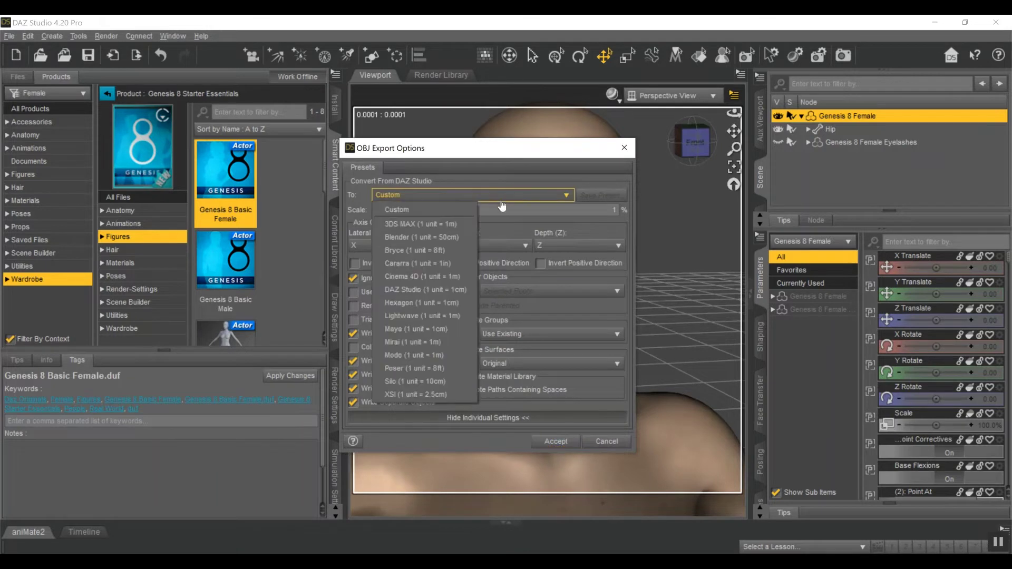
pyautogui.click(429, 291)
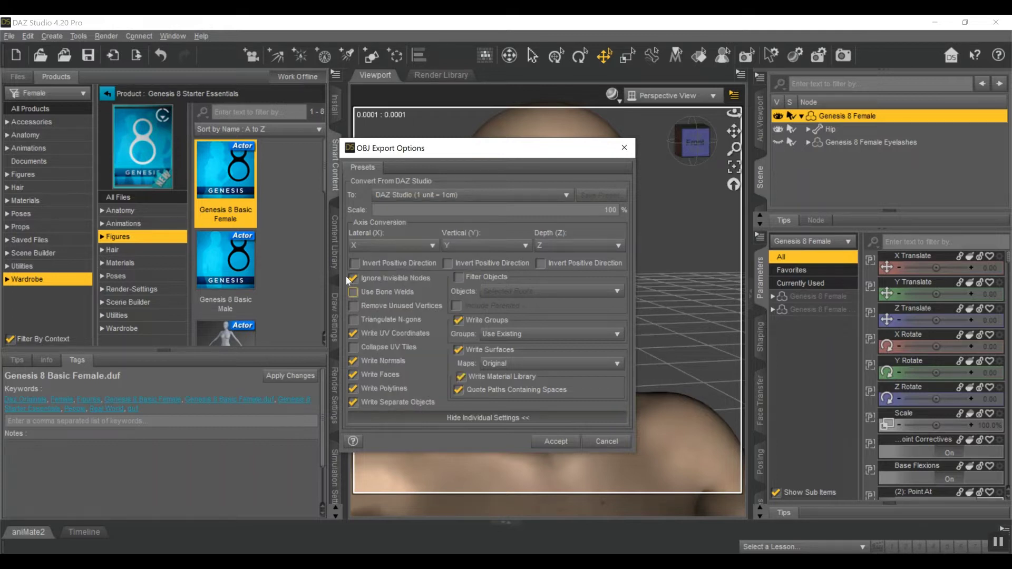
pyautogui.doubleClick(606, 210)
pyautogui.write('1')
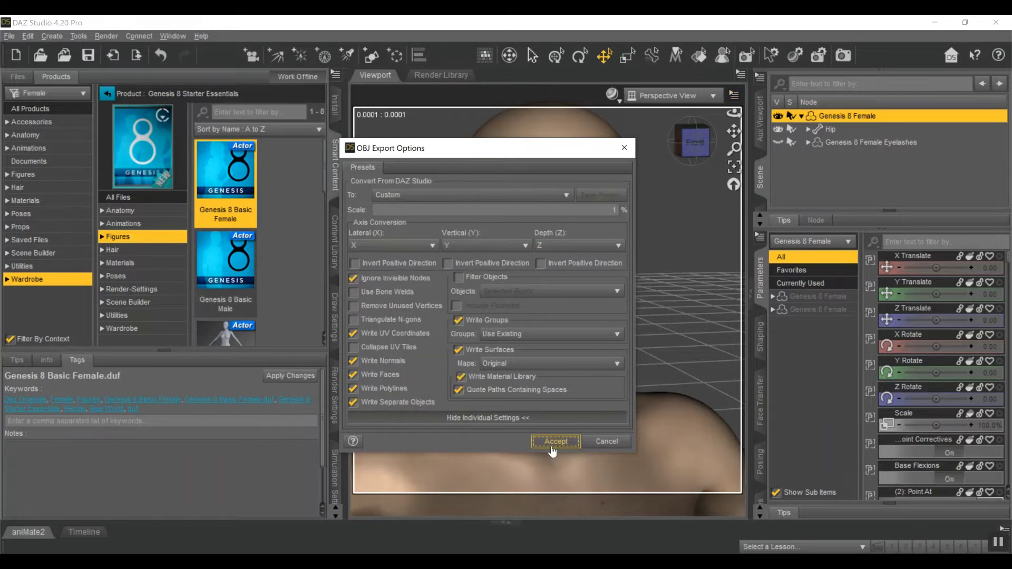
pyautogui.click(547, 445)
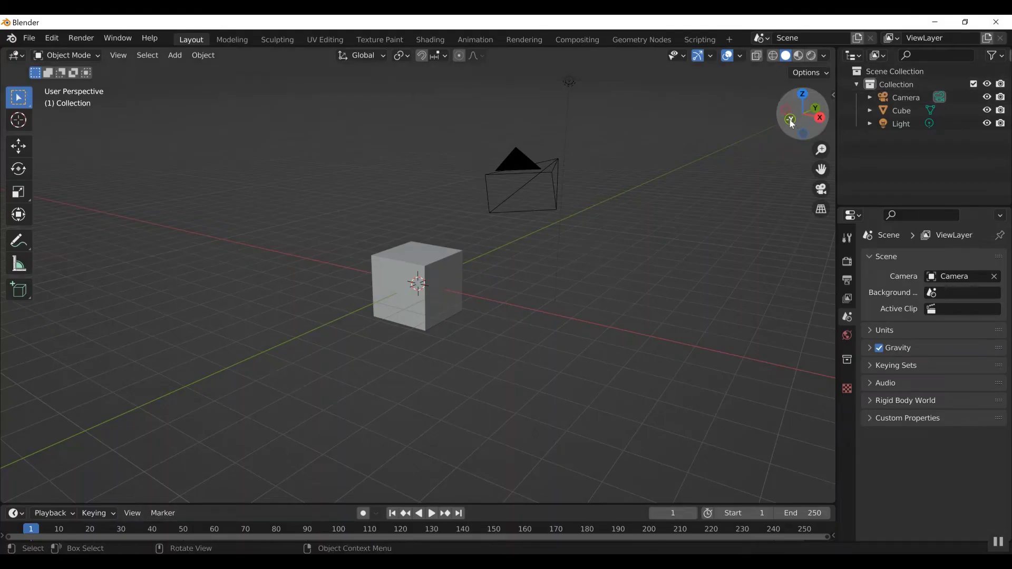
# Delete Blender's default cube
pyautogui.moveTo(792, 123); pyautogui.dragTo(735, 125)
pyautogui.click(429, 262)
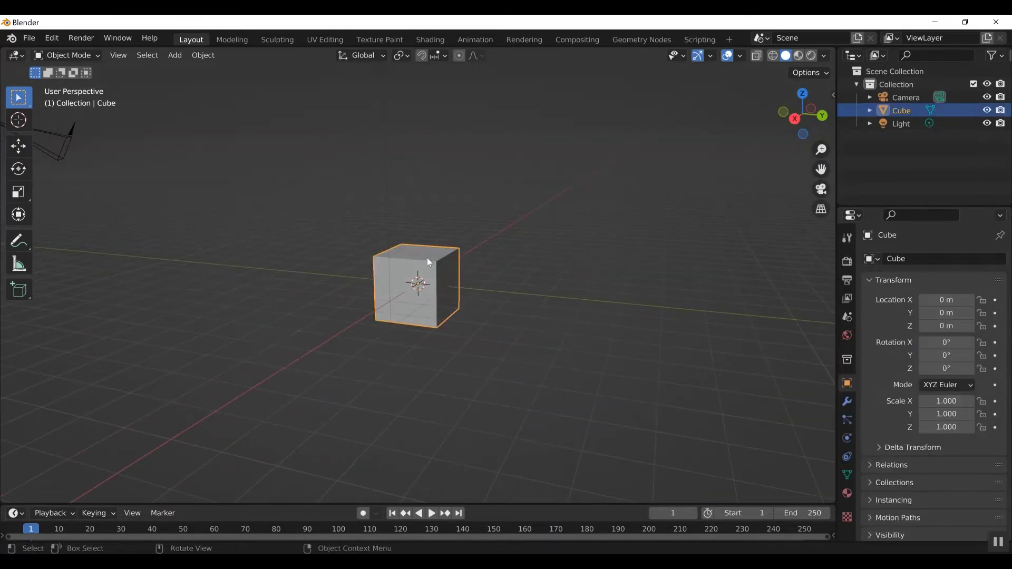
pyautogui.press('x')
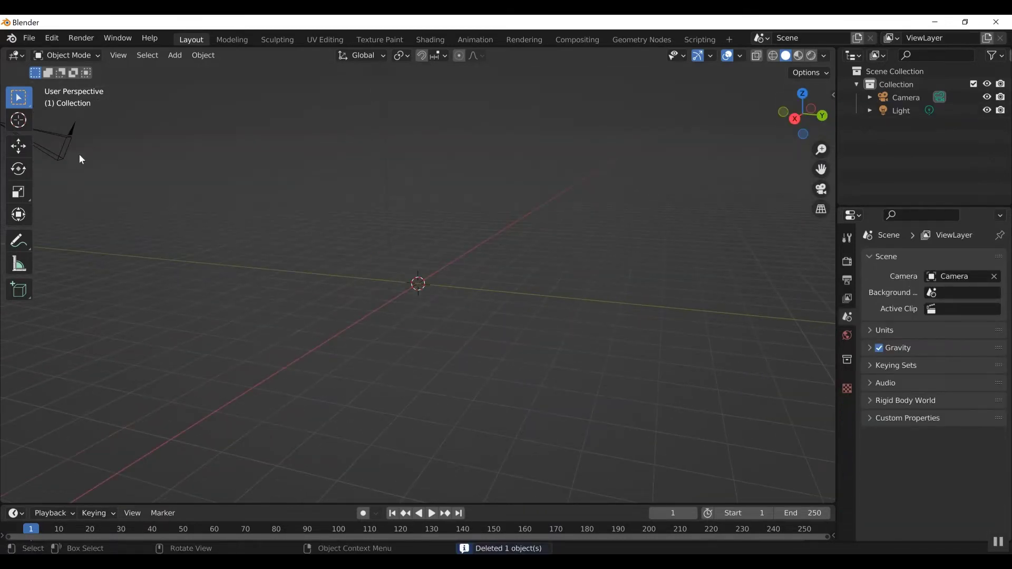
# Import Gen 8 F blank 3.obj as a Wavefront OBJ with Keep Vert Order enabled
pyautogui.click(31, 38)
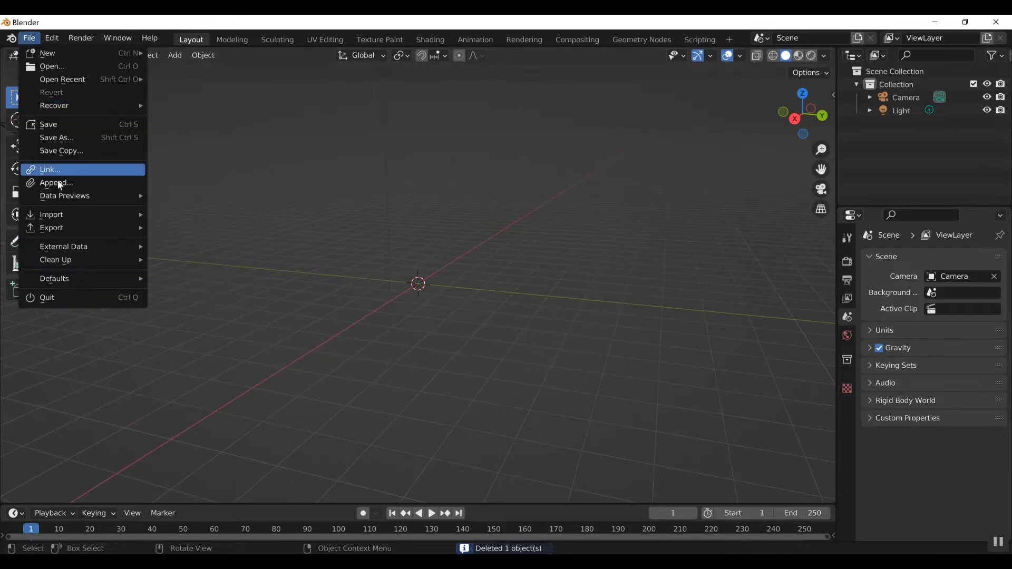
pyautogui.moveTo(68, 228)
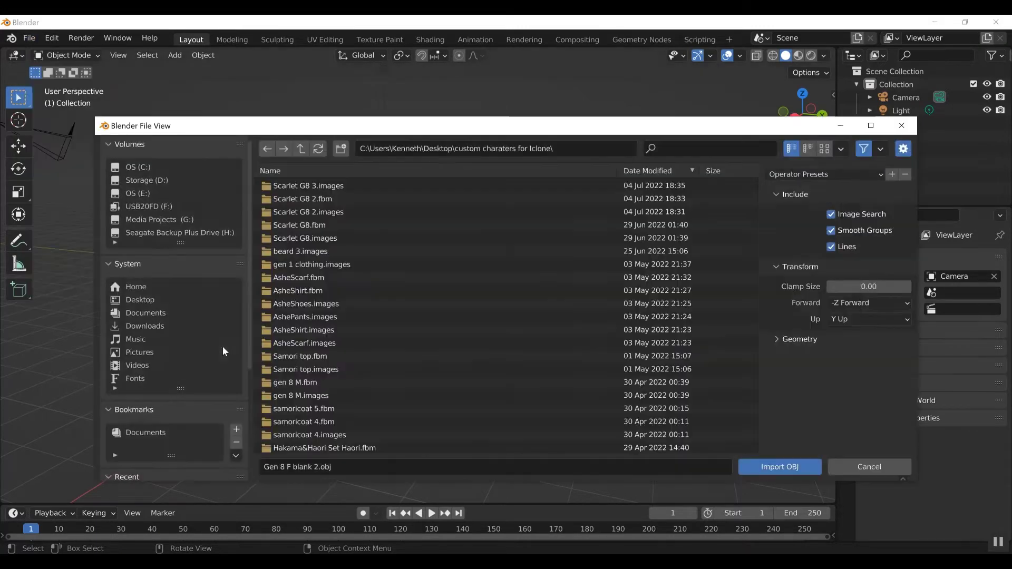
pyautogui.scroll(-7, 554, 335)
pyautogui.scroll(-4, 555, 335)
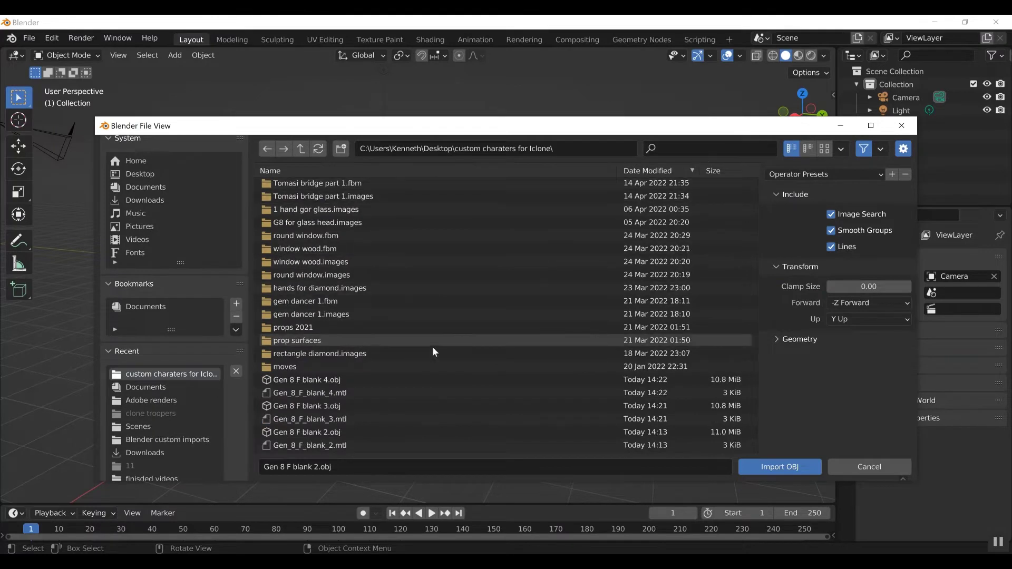
pyautogui.click(326, 405)
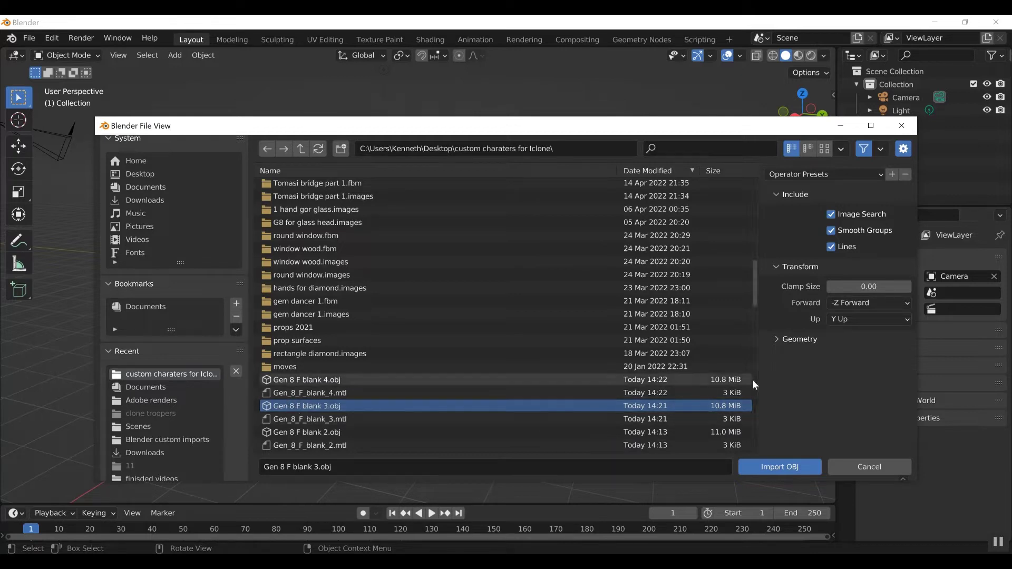
pyautogui.click(777, 341)
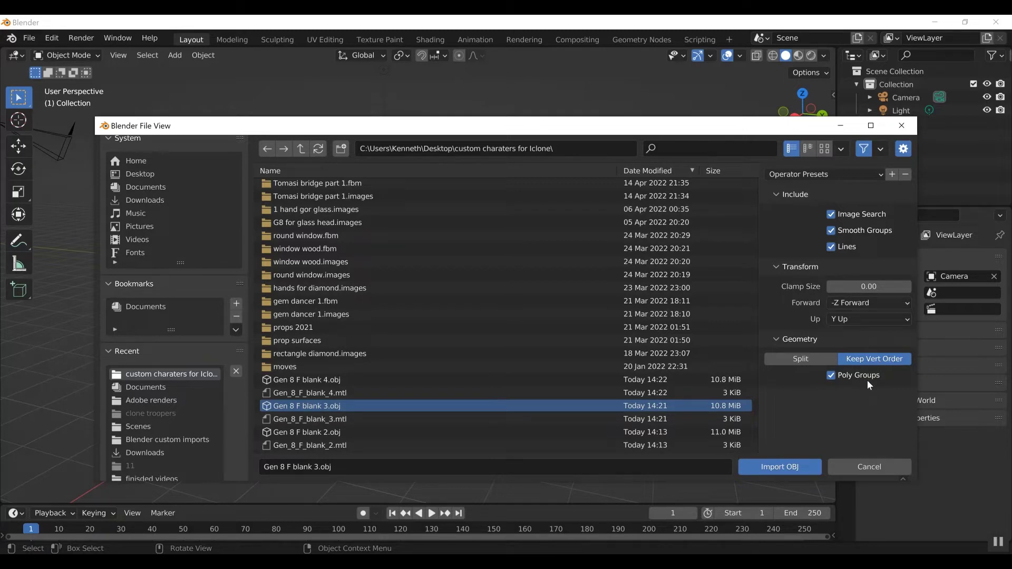
pyautogui.click(782, 469)
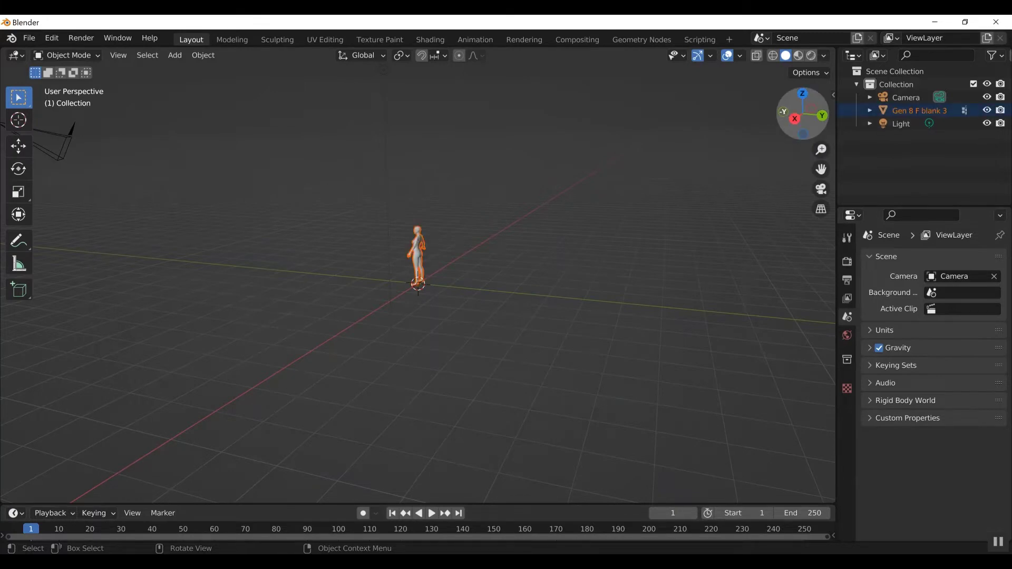
# Put gen 8 F blank.003 into Sculpt Mode and toggle X-axis mirror symmetry off and back on
pyautogui.moveTo(802, 113); pyautogui.dragTo(821, 158)
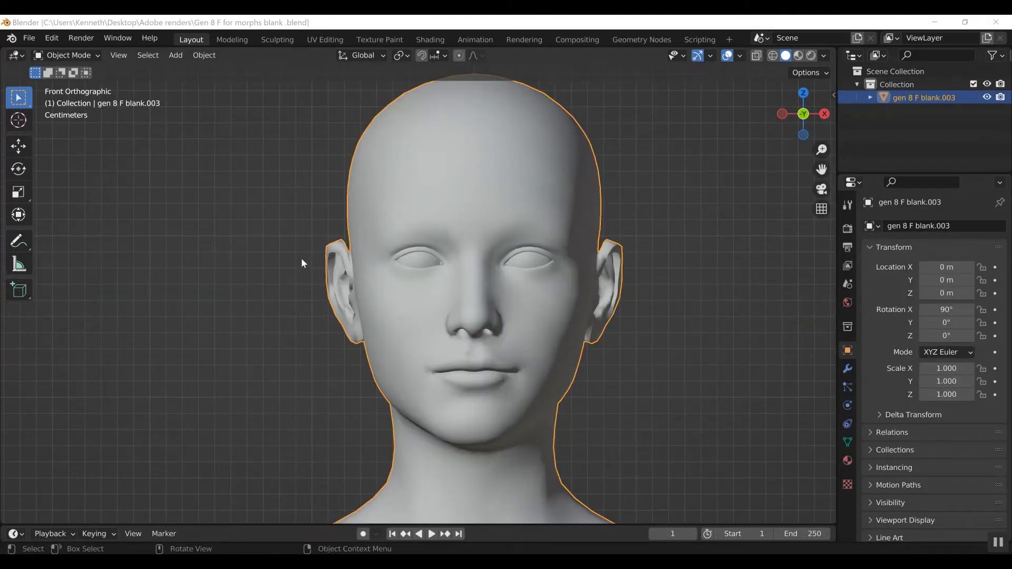
pyautogui.click(82, 55)
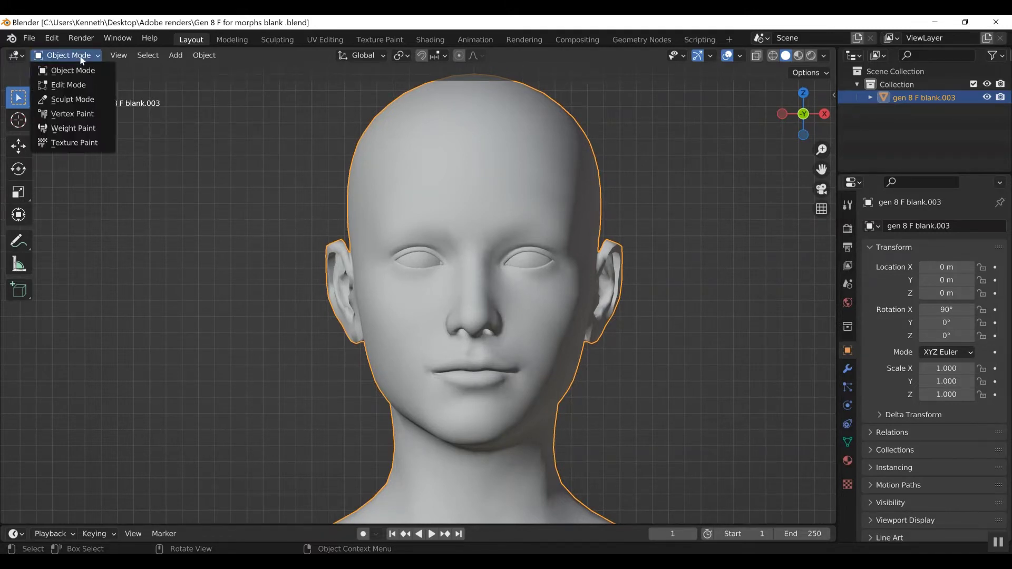
pyautogui.click(84, 100)
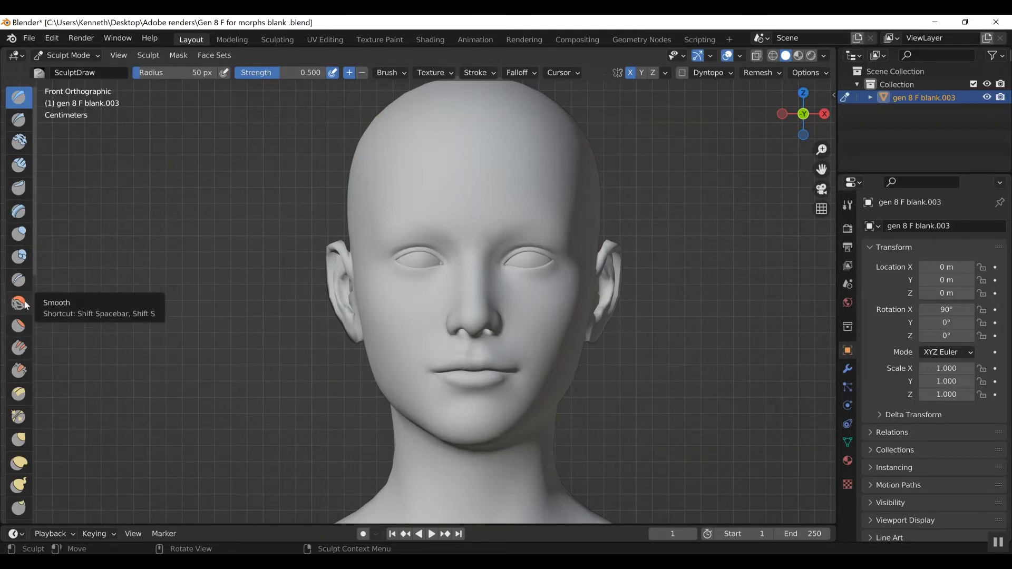
pyautogui.click(630, 72)
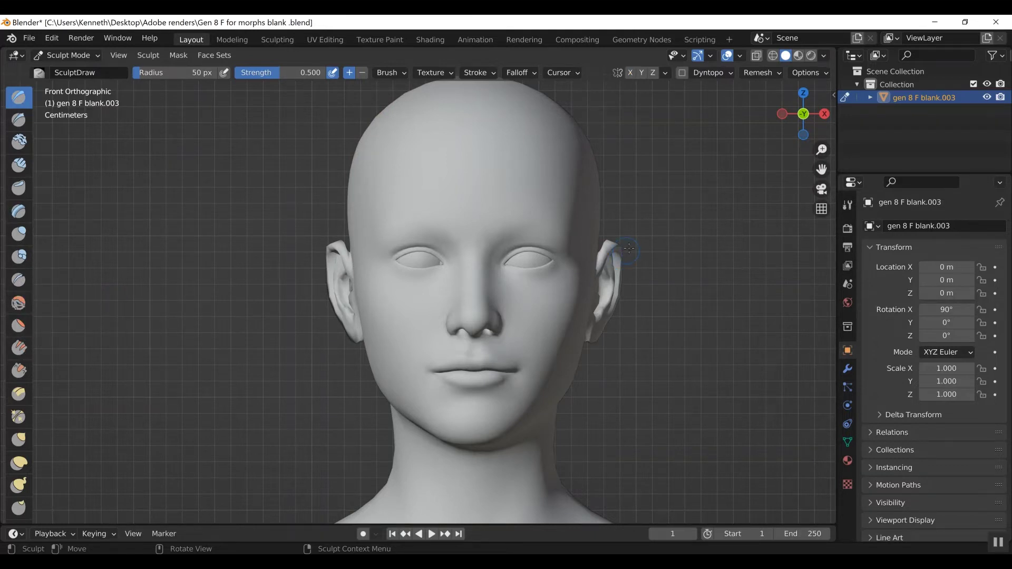
pyautogui.click(631, 74)
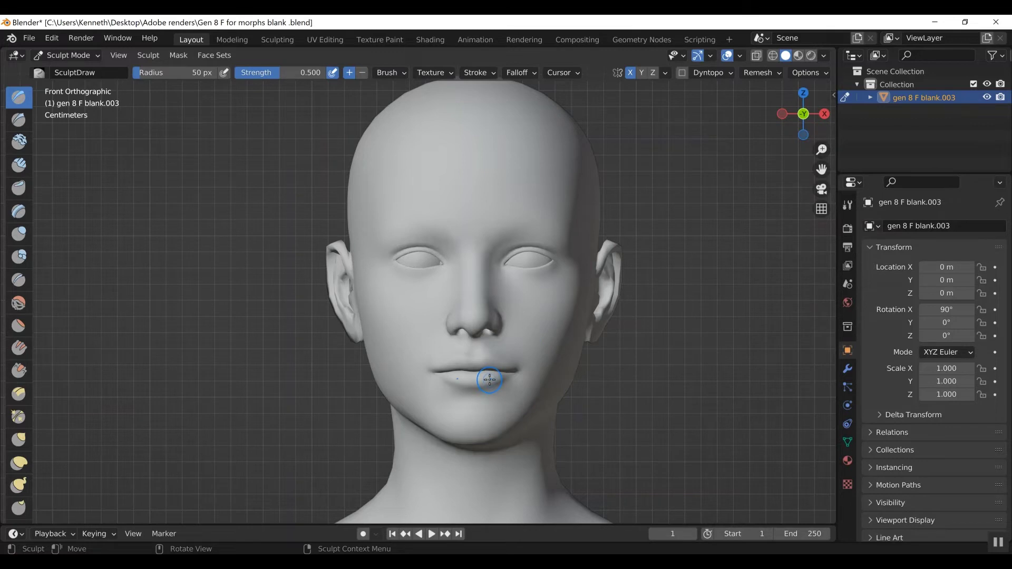
# Build up the lips with SculptDraw strokes, checking the head from the left profile
pyautogui.moveTo(476, 383)
pyautogui.mouseDown()
pyautogui.moveTo(515, 379)
pyautogui.moveTo(489, 378)
pyautogui.moveTo(478, 365)
pyautogui.moveTo(492, 356)
pyautogui.moveTo(520, 369)
pyautogui.mouseUp()
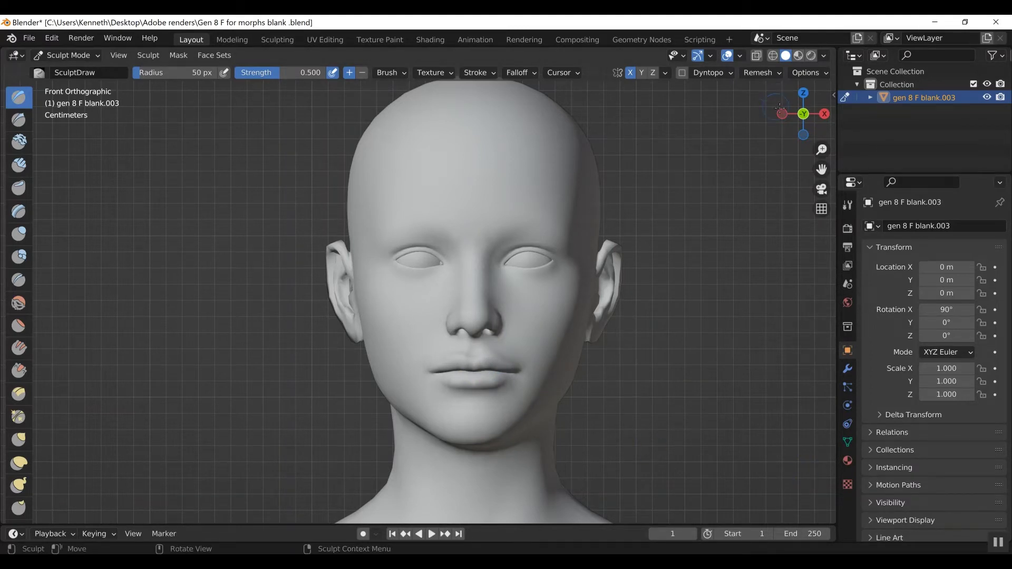
pyautogui.moveTo(781, 115); pyautogui.dragTo(728, 115)
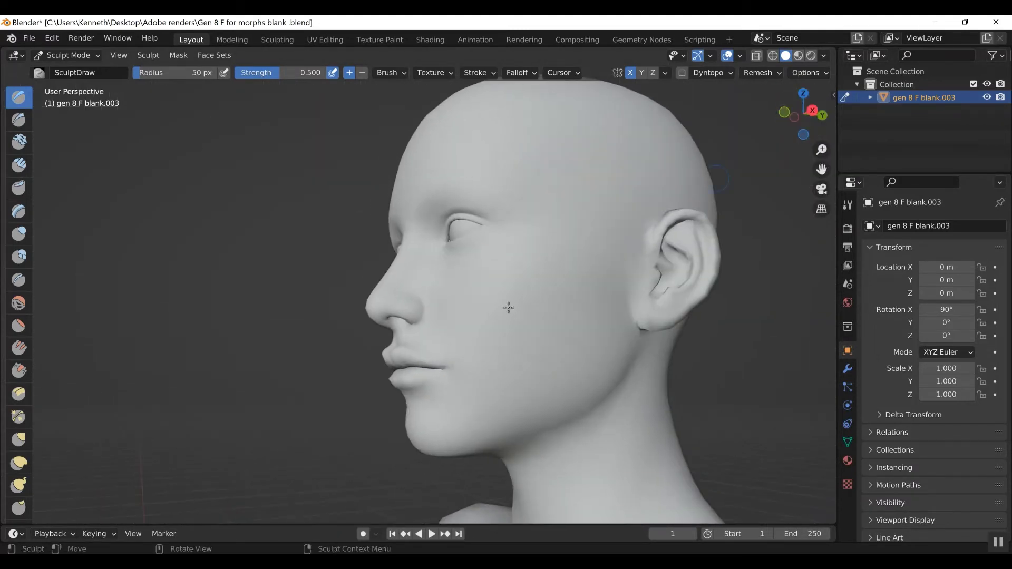
pyautogui.moveTo(395, 366); pyautogui.dragTo(423, 363)
pyautogui.moveTo(793, 115)
pyautogui.mouseDown()
pyautogui.moveTo(846, 115)
pyautogui.moveTo(814, 117)
pyautogui.moveTo(825, 116)
pyautogui.mouseUp()
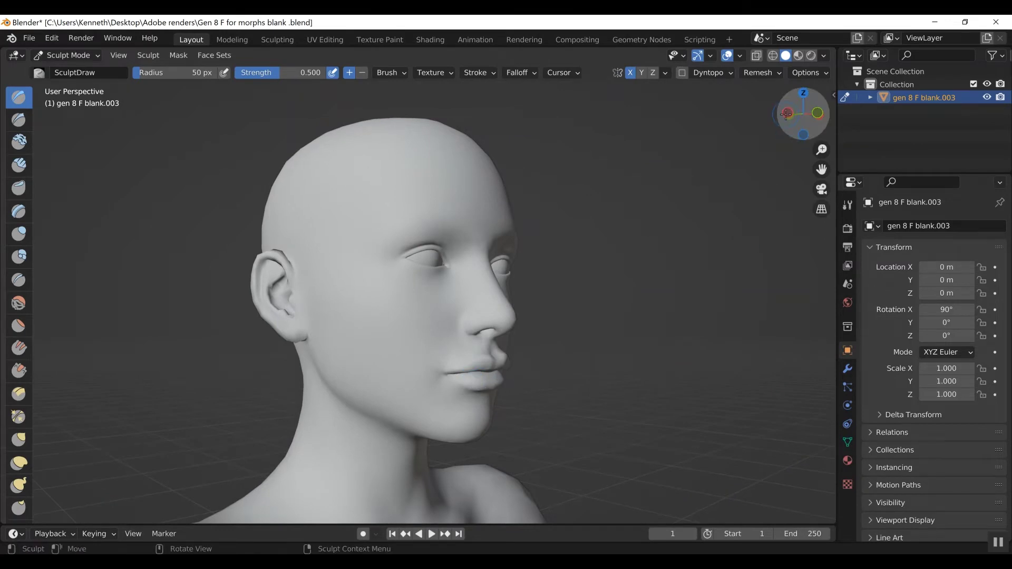
pyautogui.moveTo(803, 116)
pyautogui.mouseDown()
pyautogui.moveTo(762, 116)
pyautogui.moveTo(784, 115)
pyautogui.mouseUp()
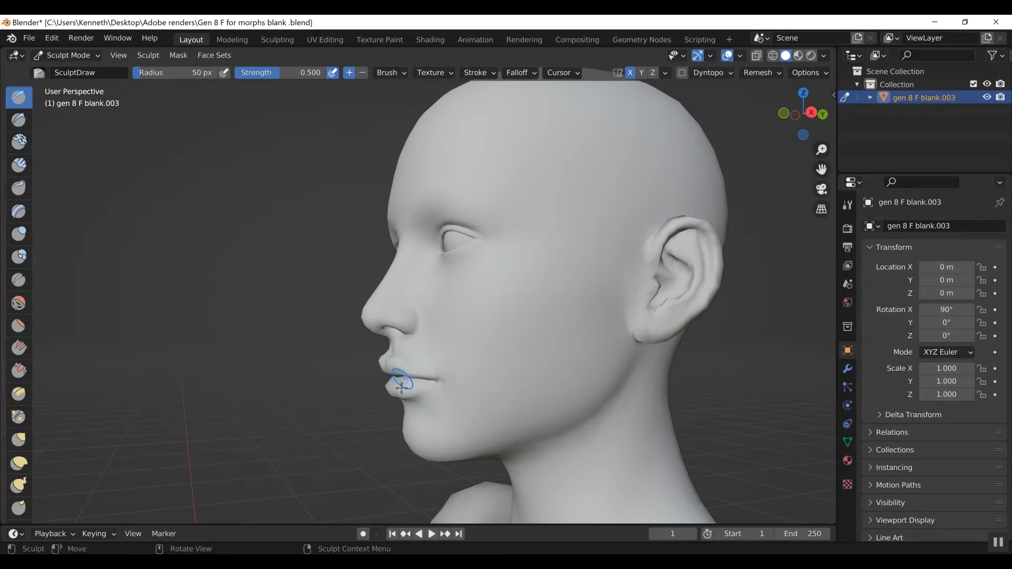
pyautogui.moveTo(394, 372); pyautogui.dragTo(397, 362)
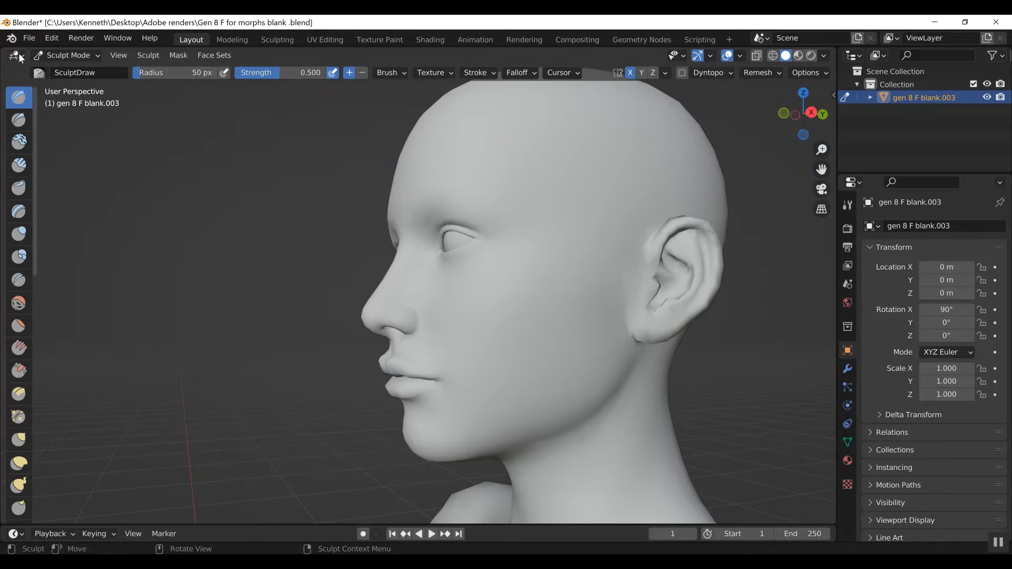
pyautogui.click(29, 38)
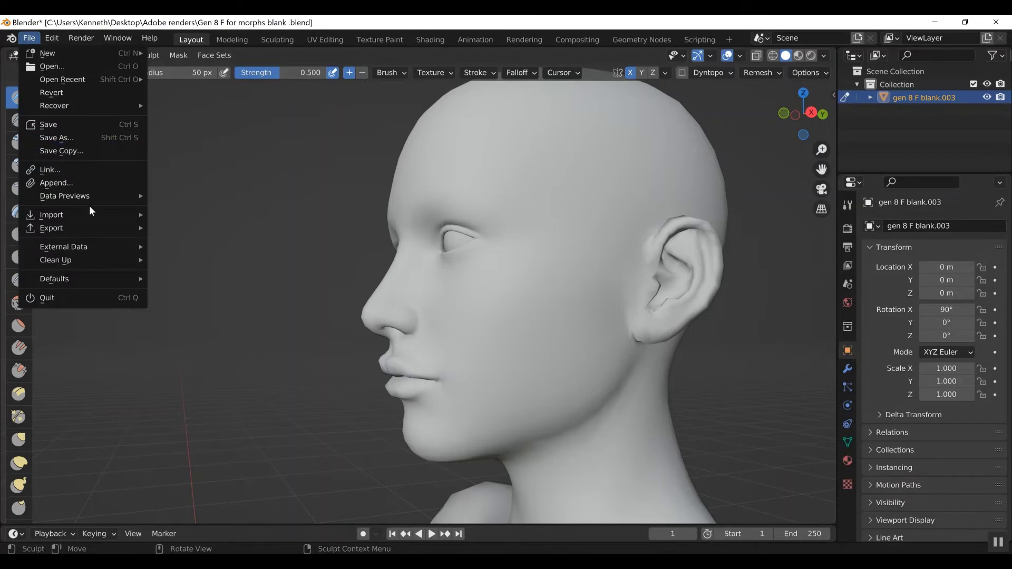
# Start a Wavefront OBJ export to the custom charaters for Iclone folder, named Lips full thin
pyautogui.moveTo(113, 231)
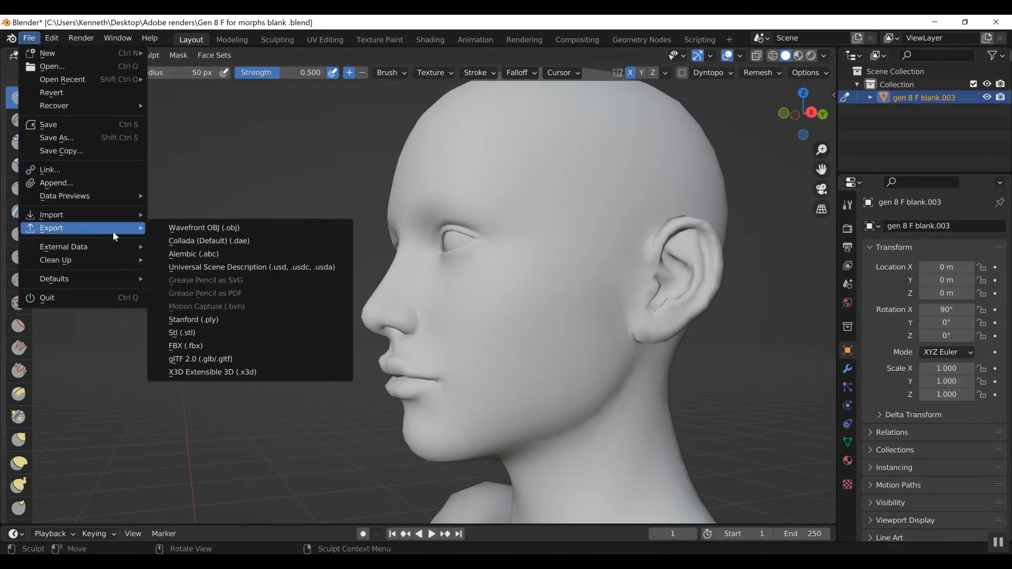
pyautogui.click(207, 230)
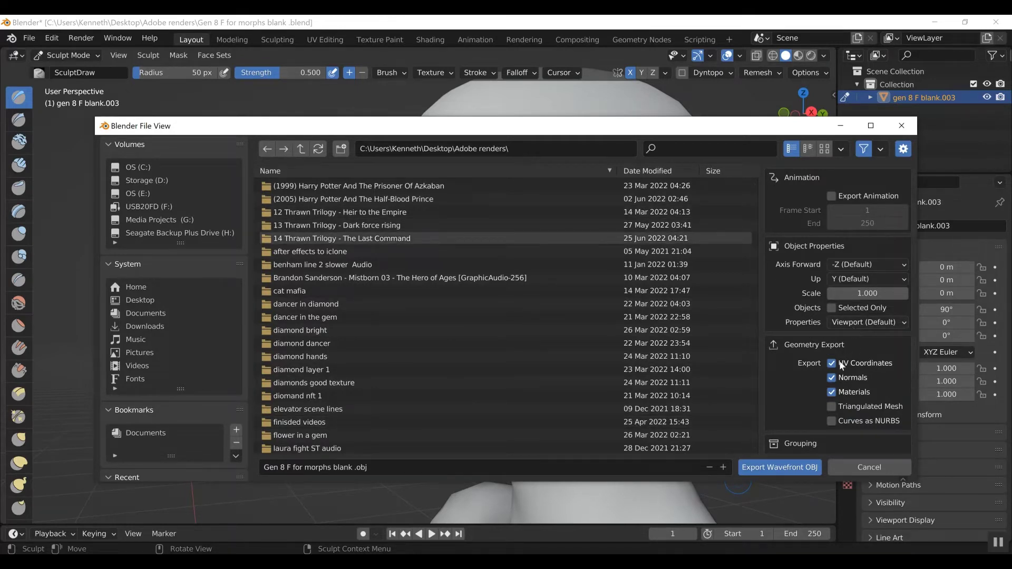
pyautogui.hotkey('alt', 'Left')
pyautogui.scroll(-4, 403, 390)
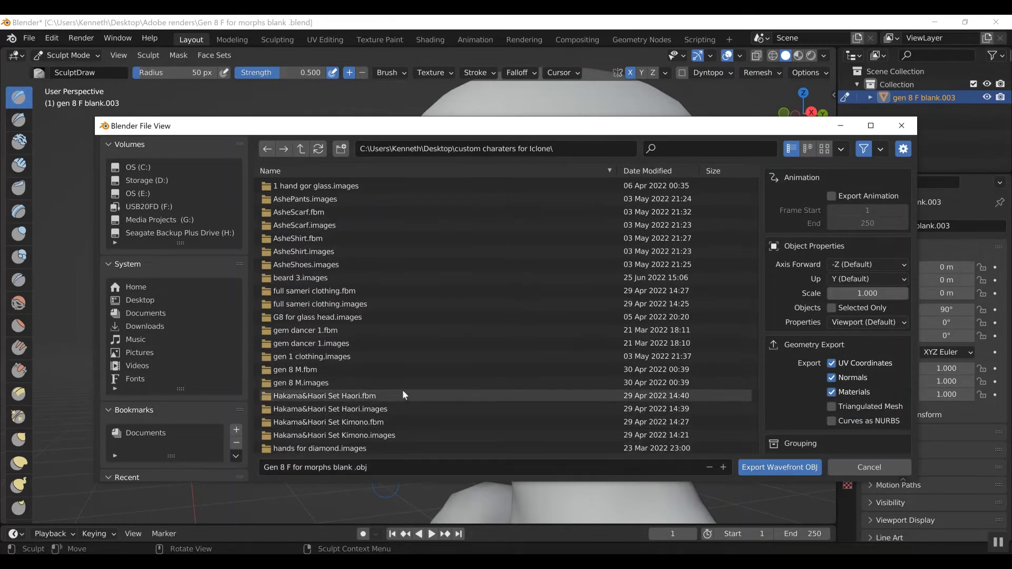
pyautogui.click(377, 471)
pyautogui.write('L')
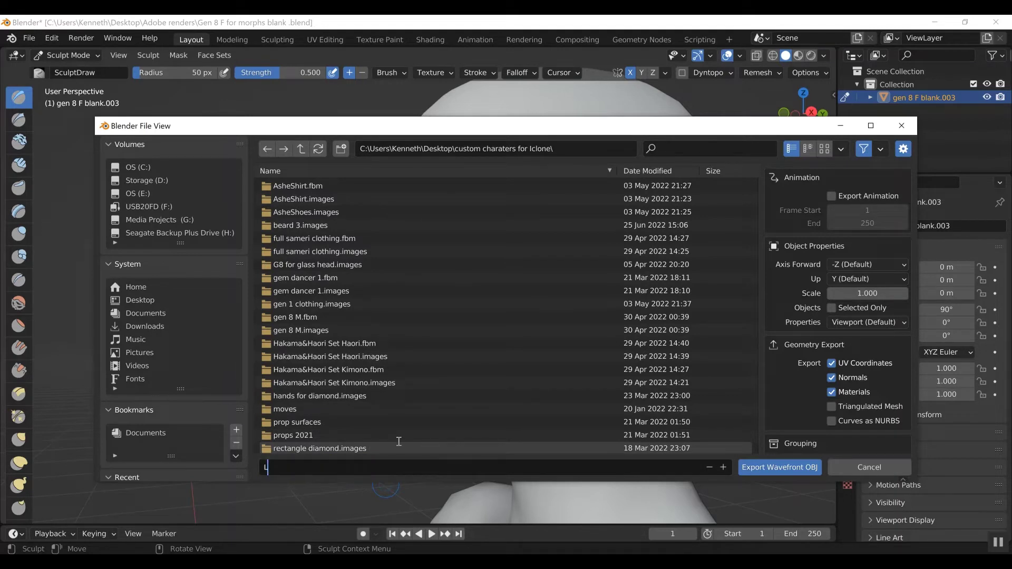
pyautogui.write('ips full thin.obj')
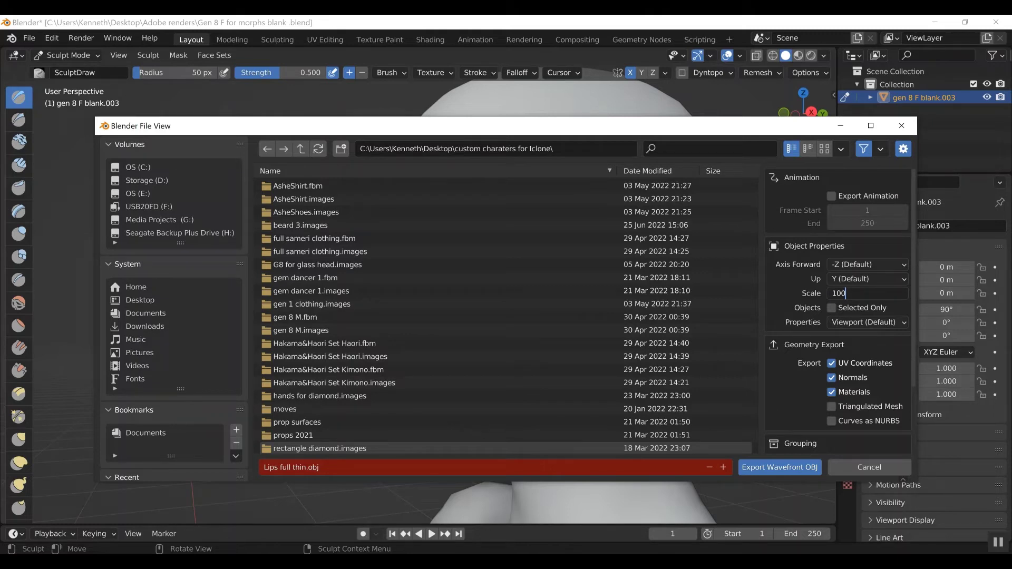
# Export Lips full thin.obj at scale 100 with Selected Only ticked
pyautogui.press('Return')
pyautogui.scroll(-5, 829, 412)
pyautogui.click(830, 417)
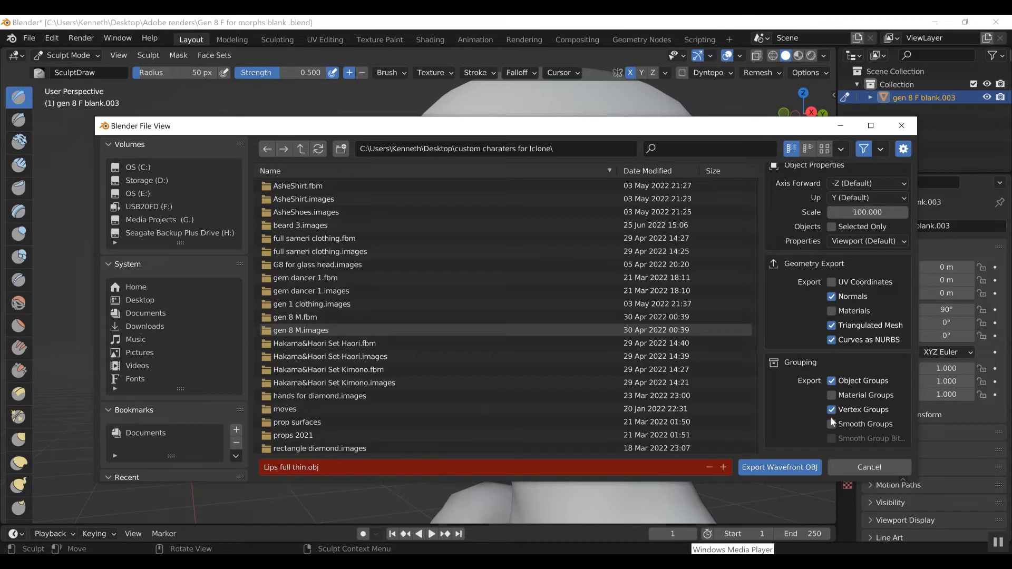
pyautogui.scroll(5, 801, 371)
pyautogui.scroll(1, 802, 376)
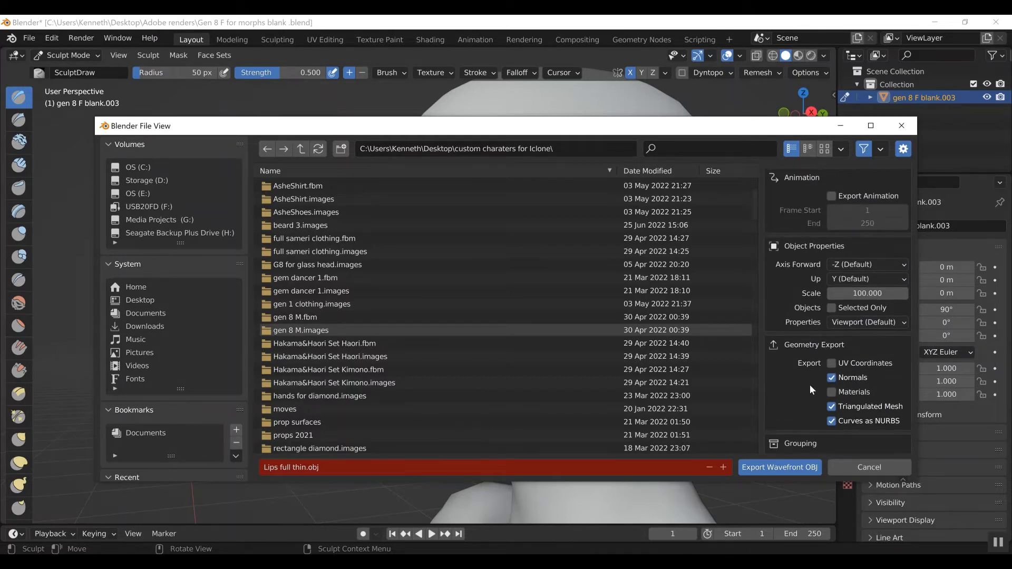
pyautogui.click(830, 310)
pyautogui.scroll(-2, 814, 385)
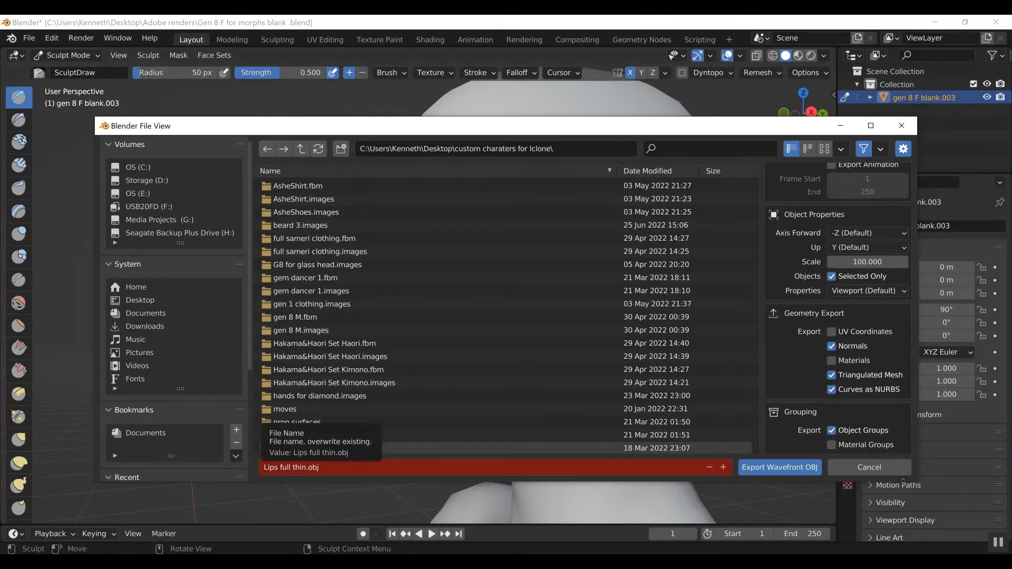
pyautogui.click(759, 467)
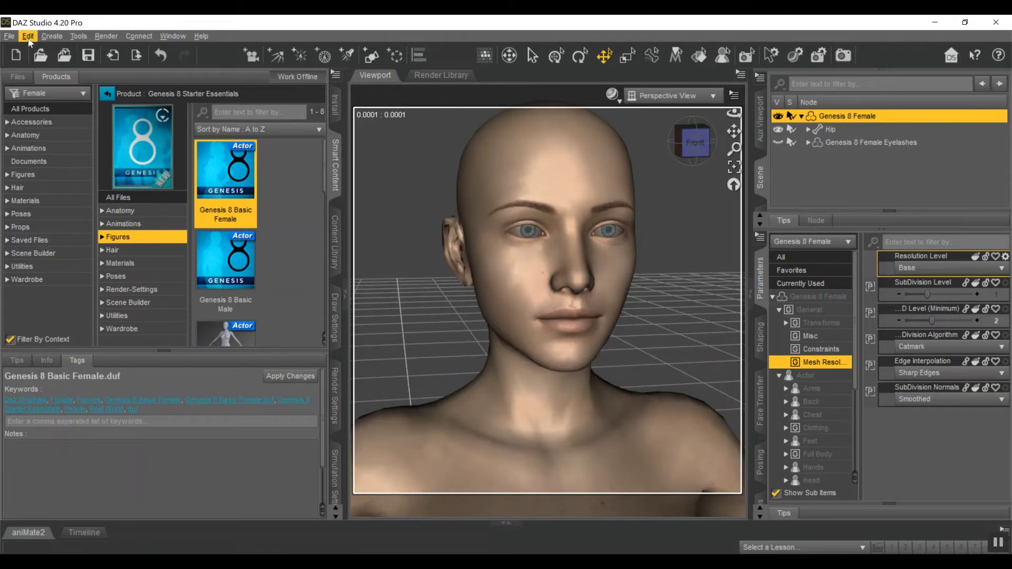
# Open Morph Loader Pro for Genesis 8 Female, move it aside, and bring up Choose Morph Files
pyautogui.click(29, 41)
pyautogui.moveTo(87, 136)
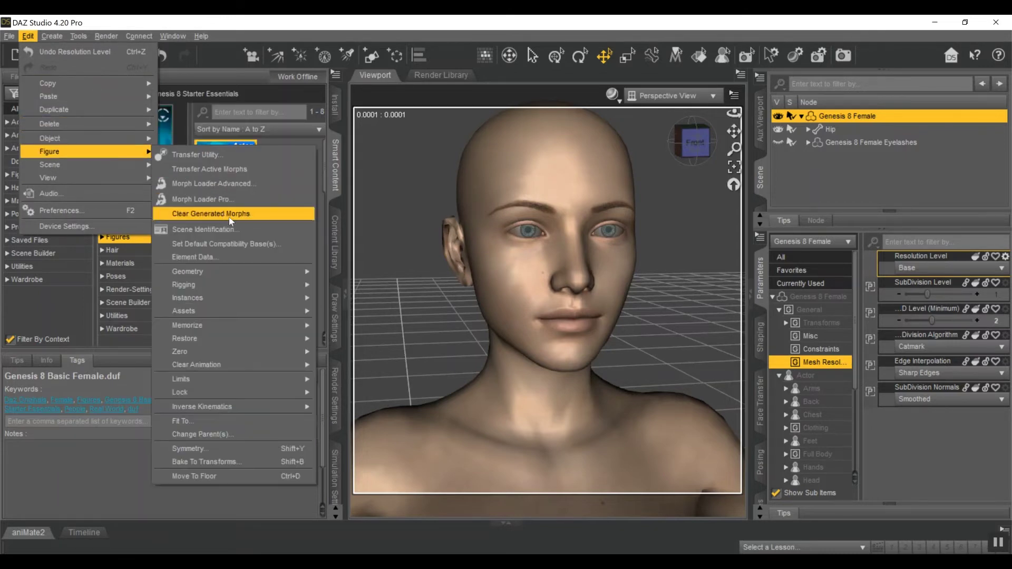
pyautogui.click(213, 199)
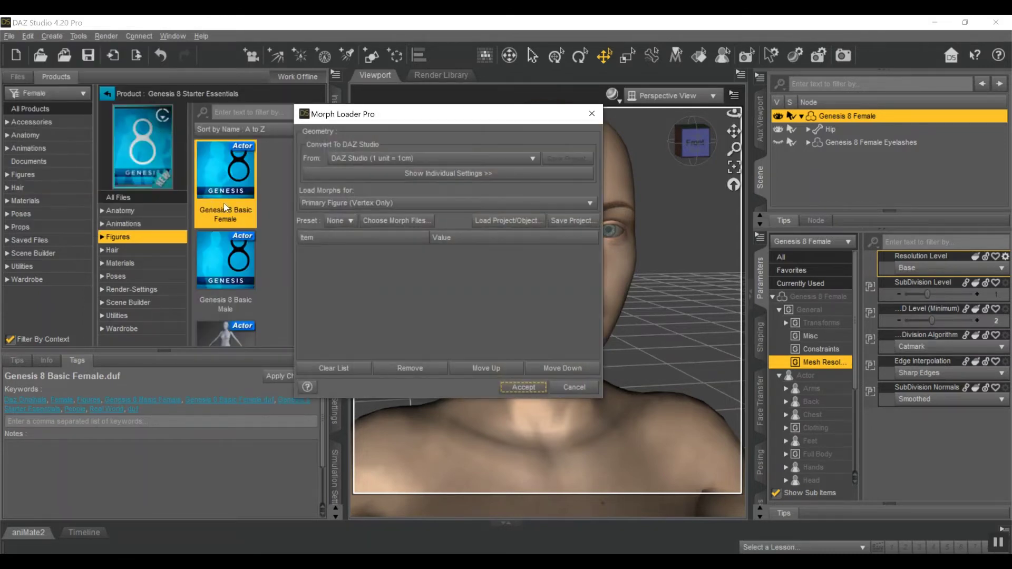
pyautogui.moveTo(385, 120); pyautogui.dragTo(796, 118)
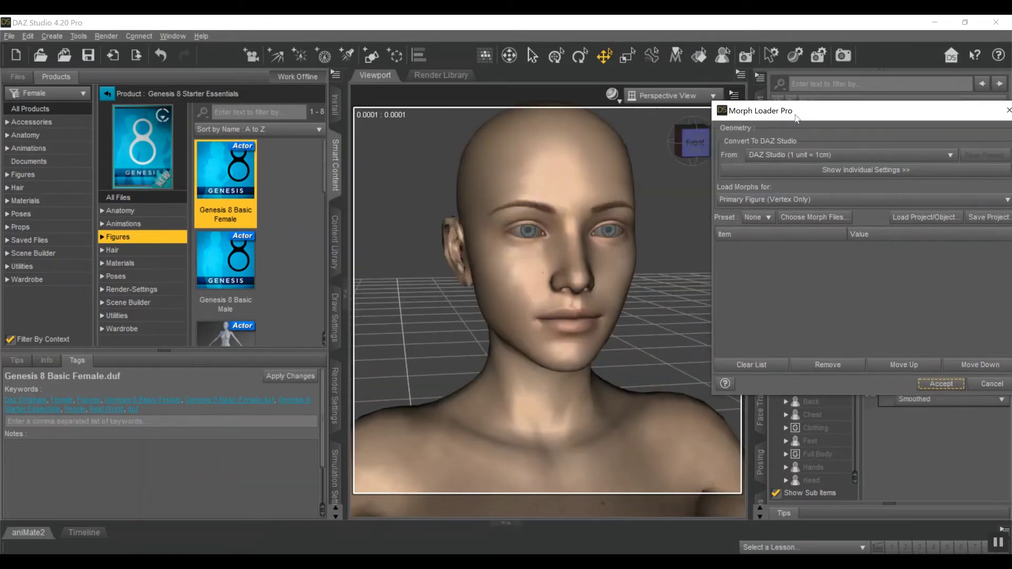
pyautogui.click(818, 218)
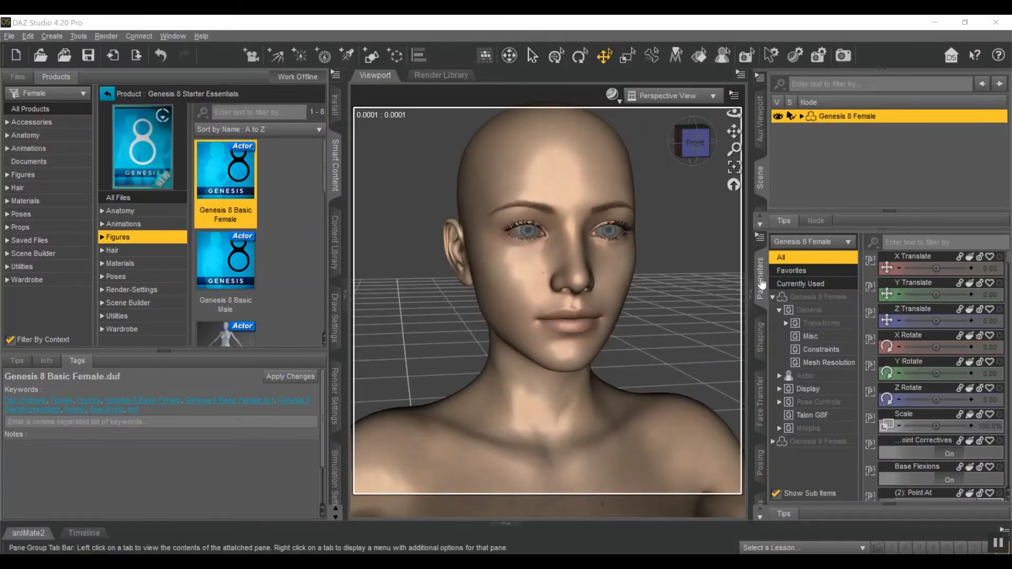
# Filter to the figure's morphs and drag Lips Full Thin to roughly -42%, checking from the left
pyautogui.click(824, 430)
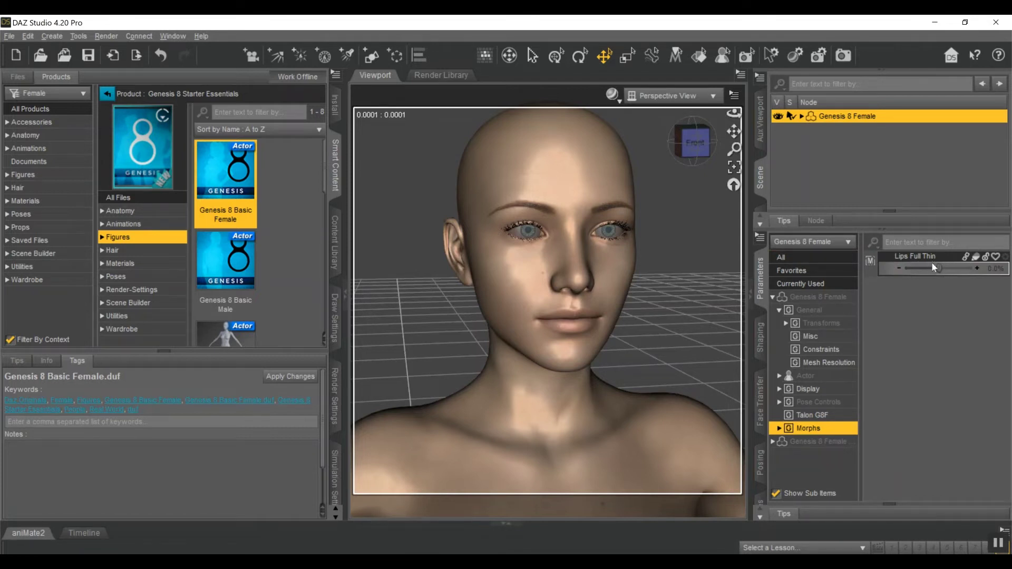
pyautogui.moveTo(937, 268); pyautogui.dragTo(889, 272)
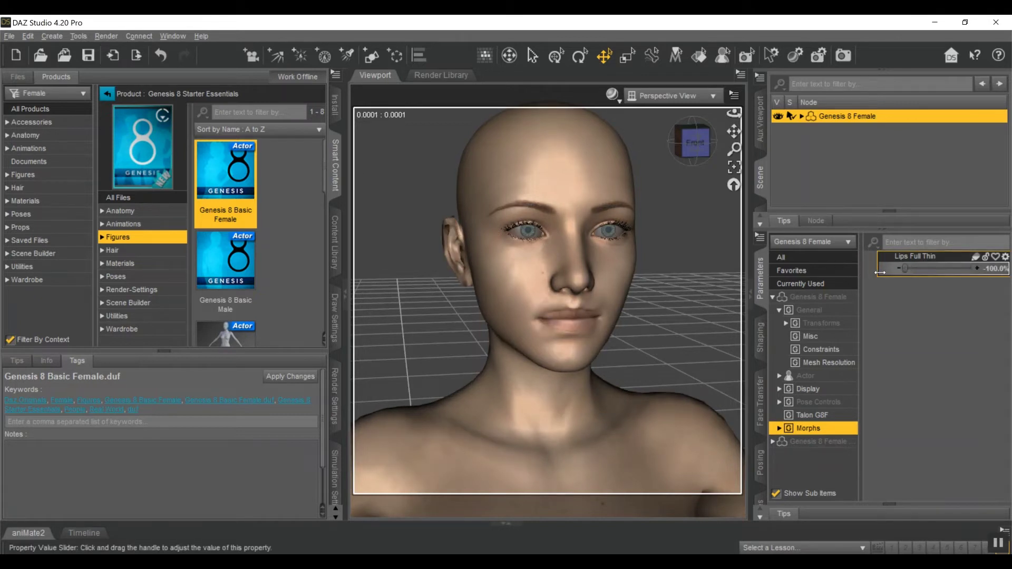
pyautogui.click(691, 151)
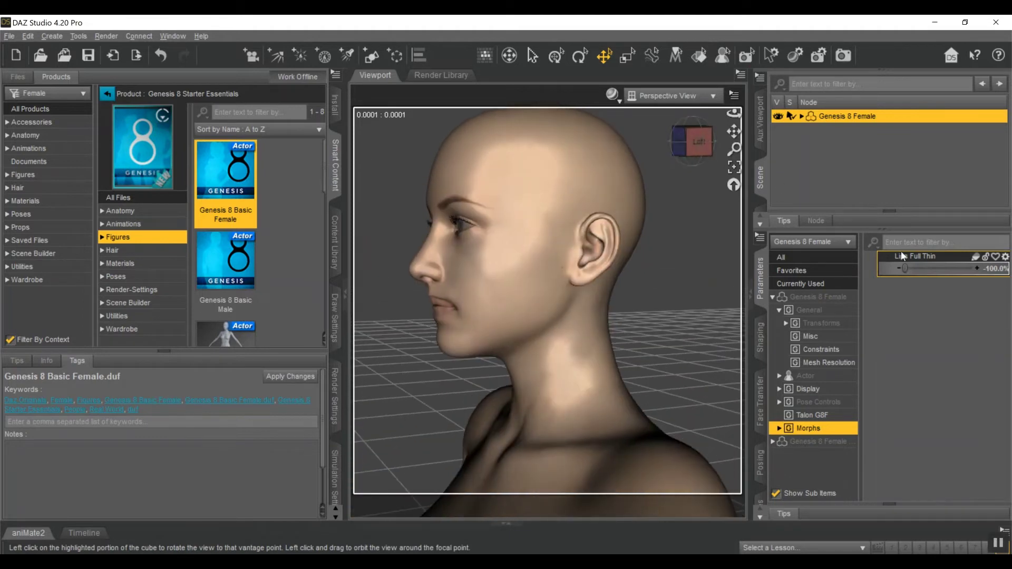
pyautogui.moveTo(905, 269); pyautogui.dragTo(924, 269)
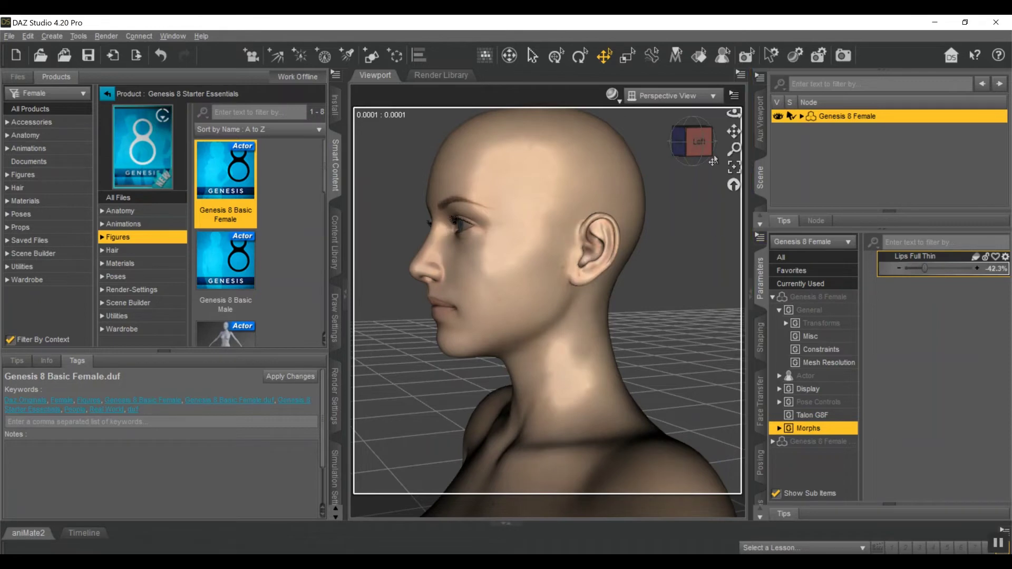
pyautogui.moveTo(693, 146)
pyautogui.mouseDown()
pyautogui.moveTo(735, 148)
pyautogui.moveTo(710, 148)
pyautogui.mouseUp()
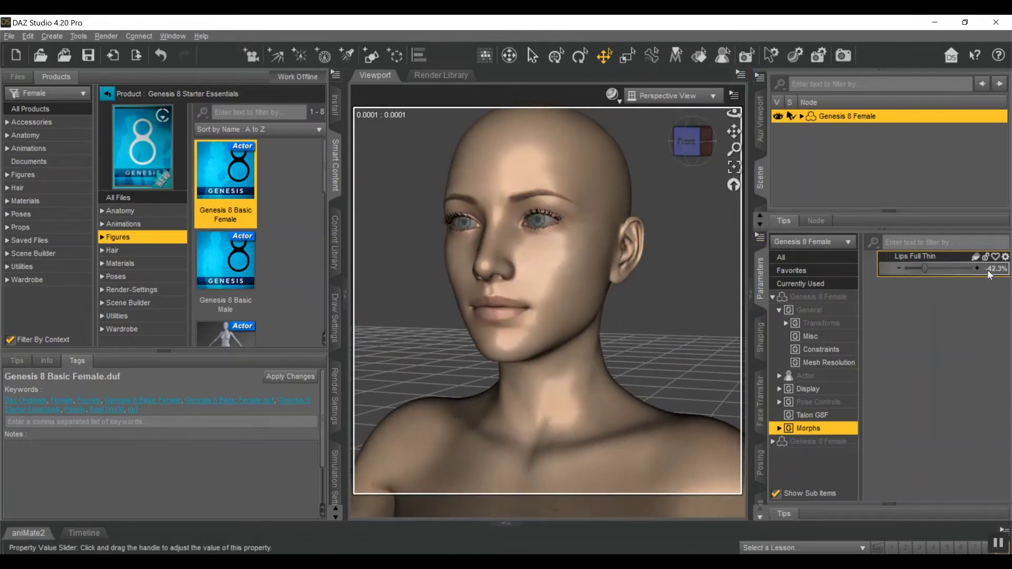
# Set Lips Full Thin to exactly -45% and view the head from the front
pyautogui.click(1000, 269)
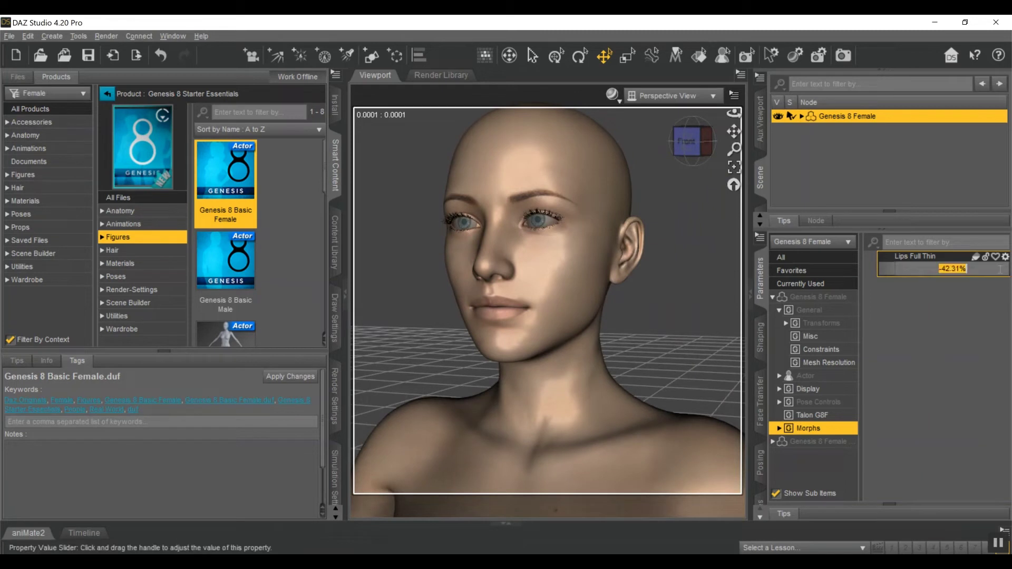
pyautogui.press('BackSpace')
pyautogui.write('-4')
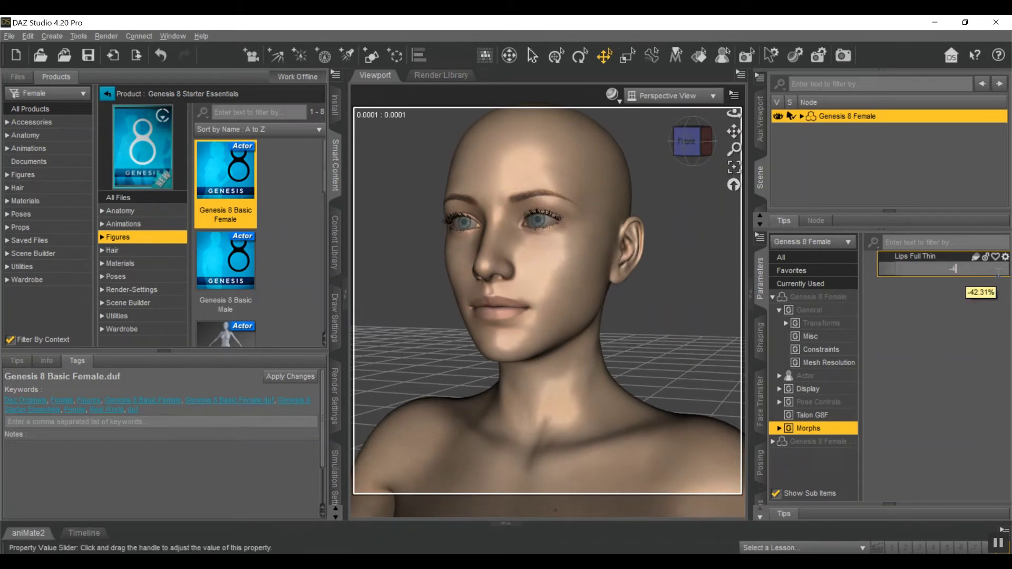
pyautogui.write('5')
pyautogui.press('Return')
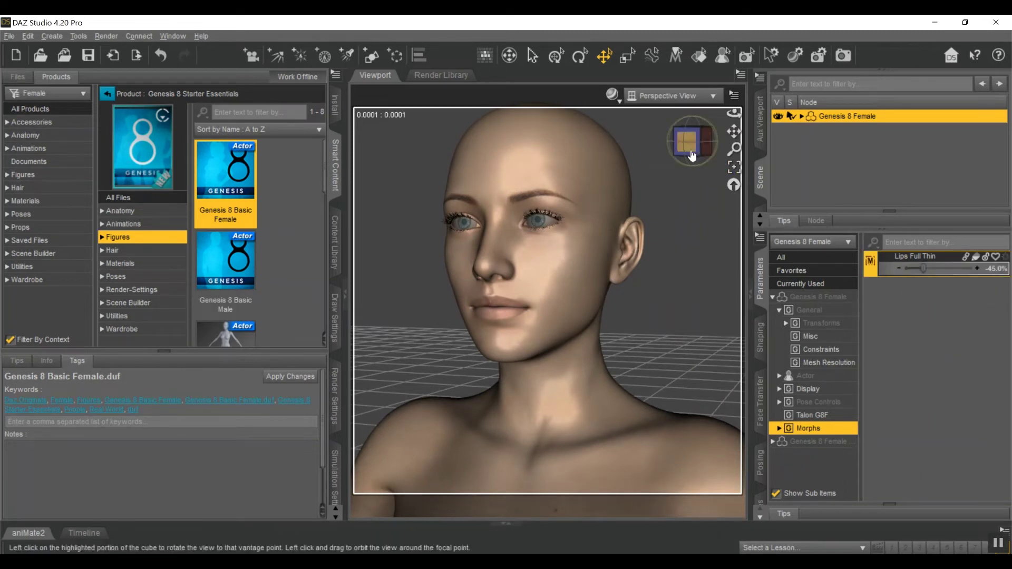
pyautogui.moveTo(692, 142); pyautogui.dragTo(670, 144)
pyautogui.click(686, 156)
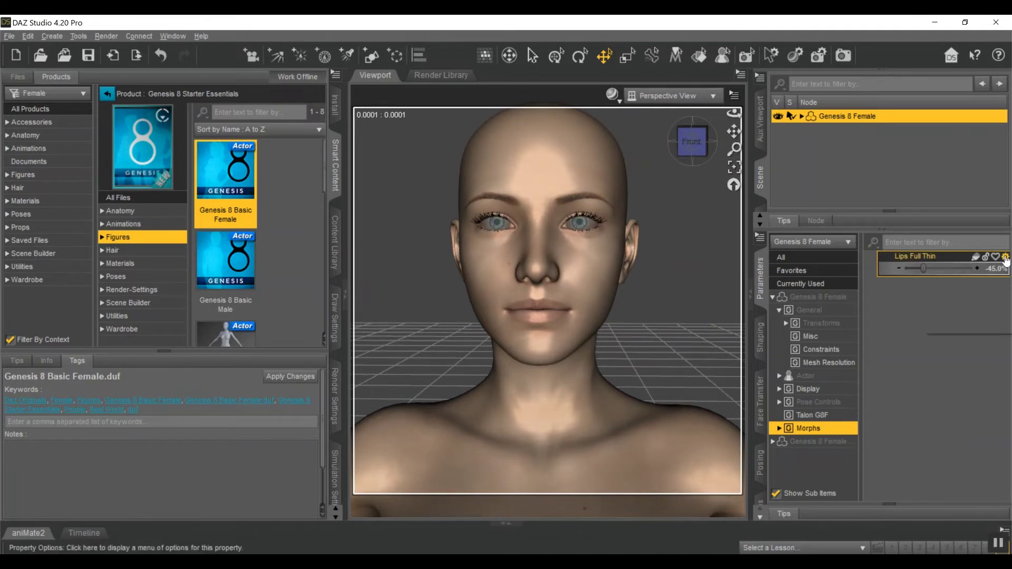
pyautogui.click(1005, 257)
# Rename and relabel the morph Lips Full/Thin and file it under Actor/Head/Face/Mouth/Real World
pyautogui.click(982, 269)
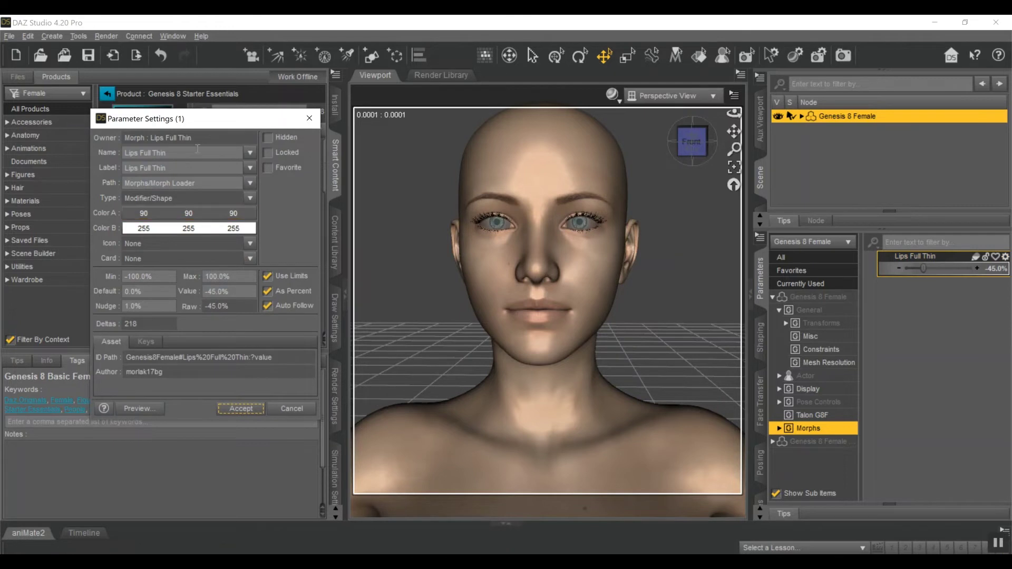
pyautogui.click(154, 153)
pyautogui.click(170, 162)
pyautogui.click(249, 183)
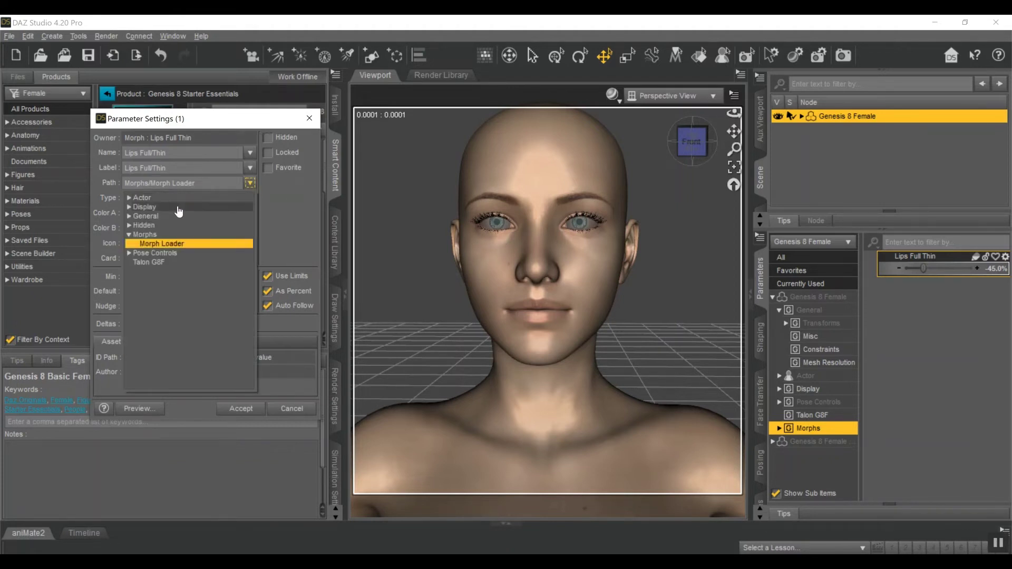
pyautogui.click(129, 198)
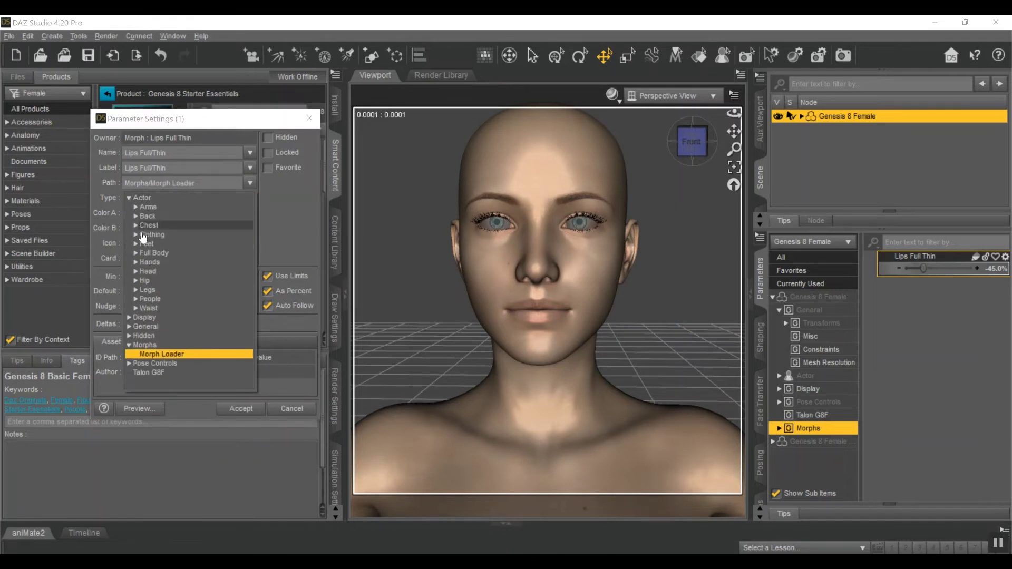
pyautogui.click(136, 272)
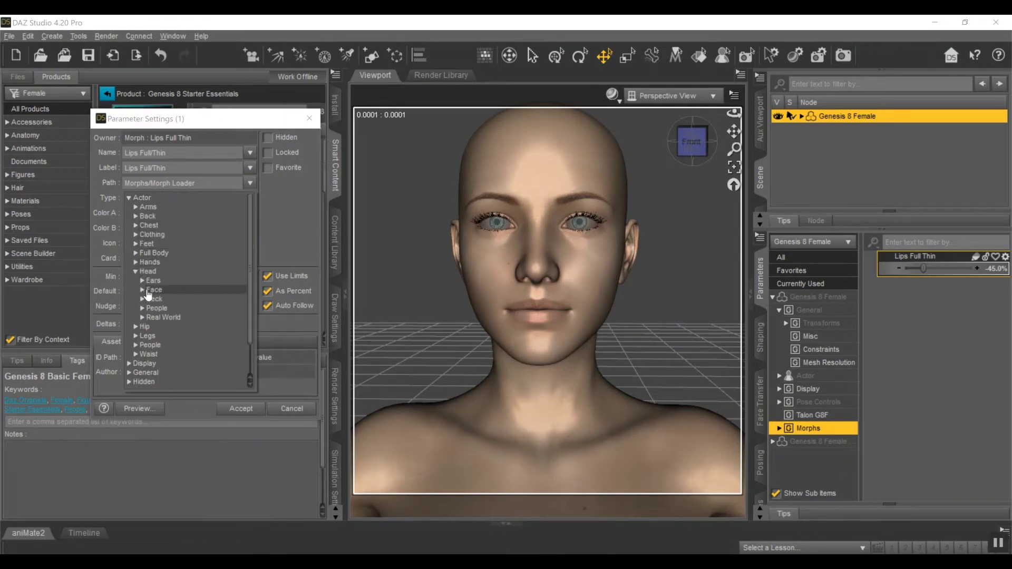
pyautogui.click(142, 290)
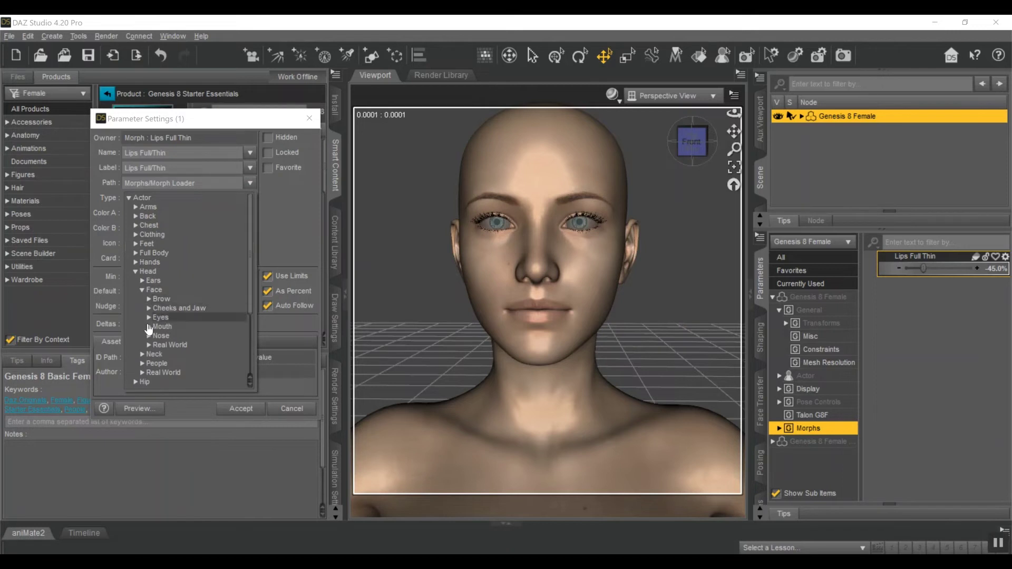
pyautogui.click(149, 327)
pyautogui.click(168, 336)
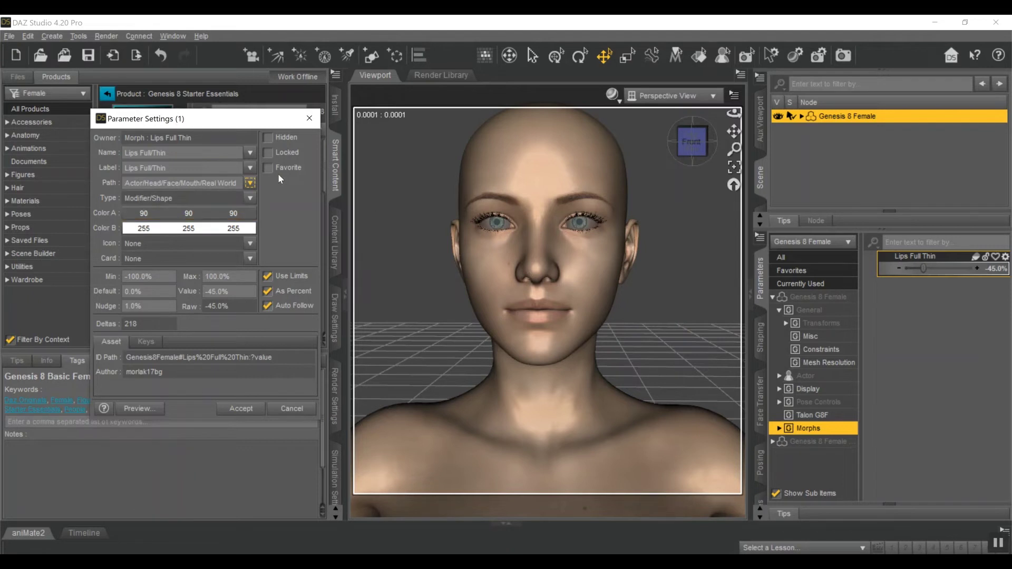
pyautogui.click(163, 219)
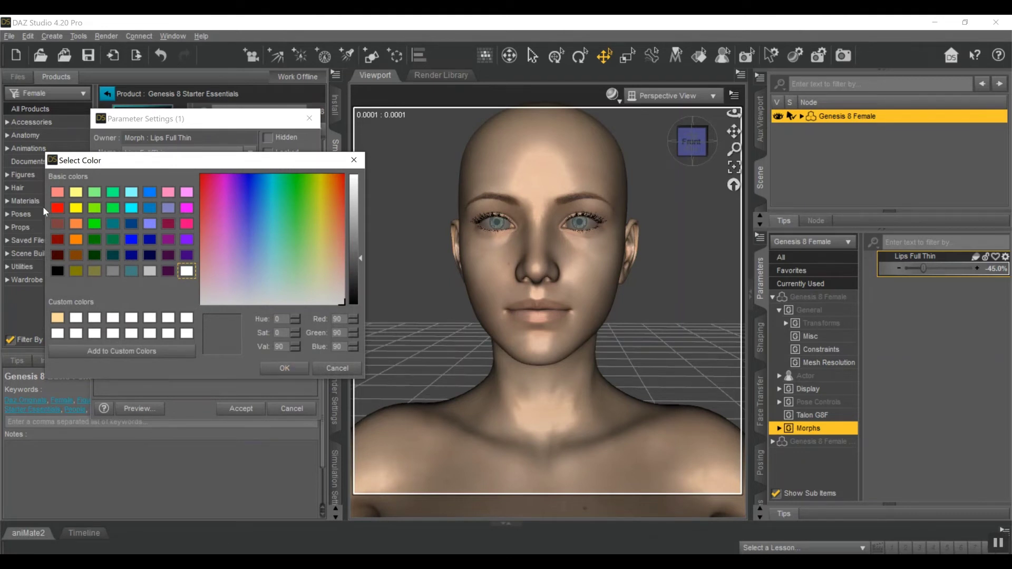
# Give the morph red Color A, salmon pink Color B (255/128/128) and a -50 minimum, then accept
pyautogui.click(57, 209)
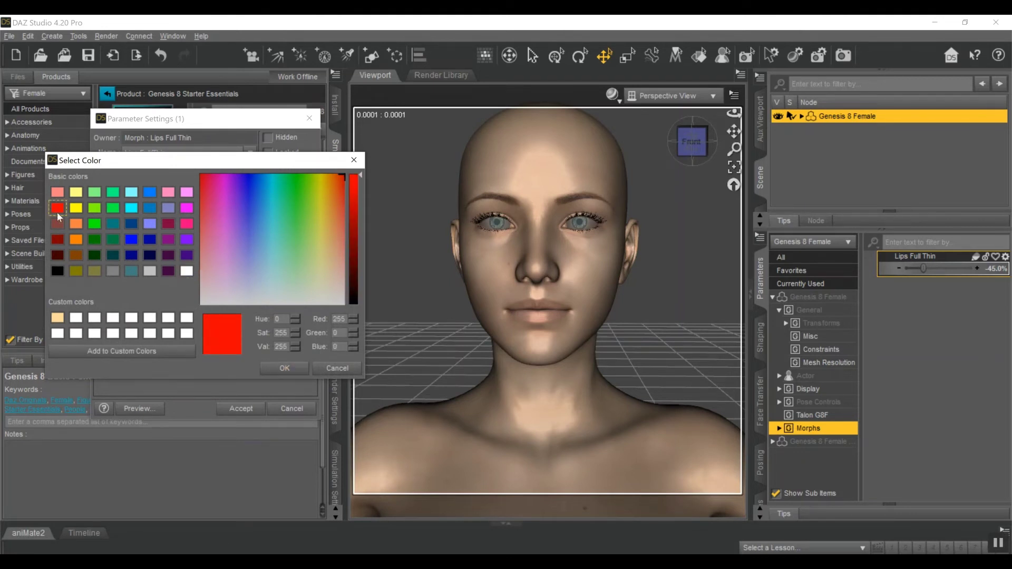
pyautogui.click(284, 368)
pyautogui.click(166, 232)
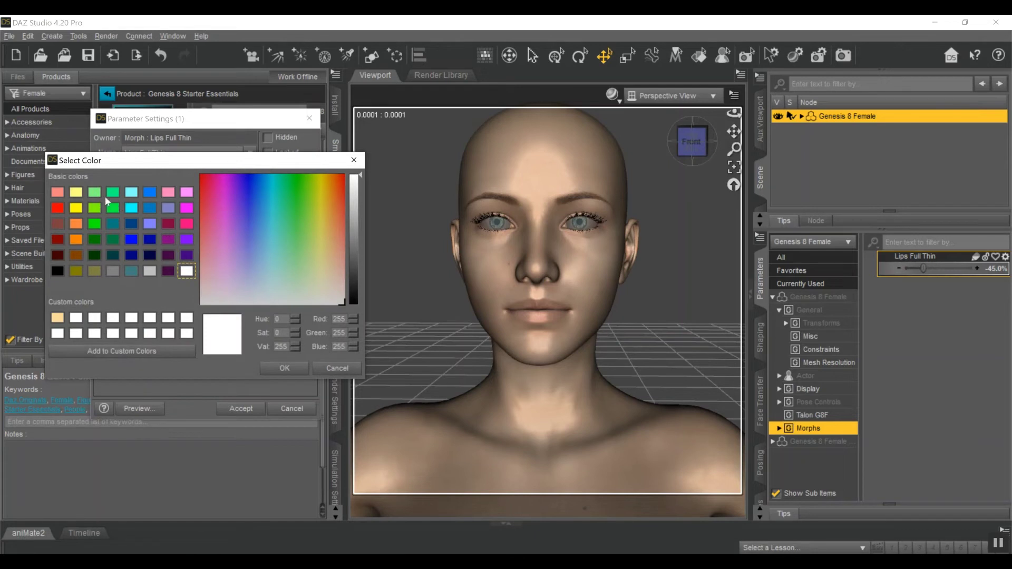
pyautogui.click(58, 192)
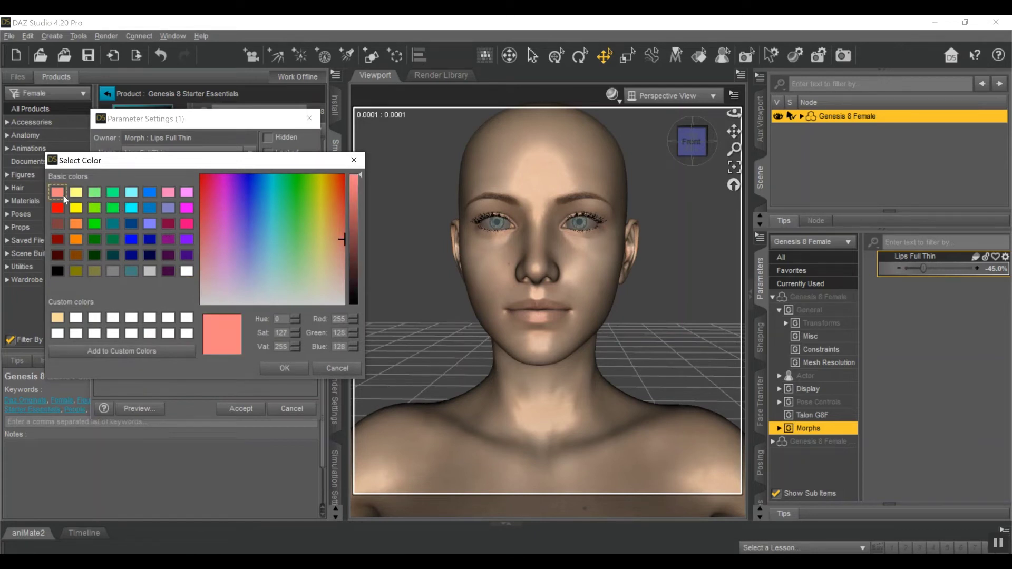
pyautogui.click(283, 368)
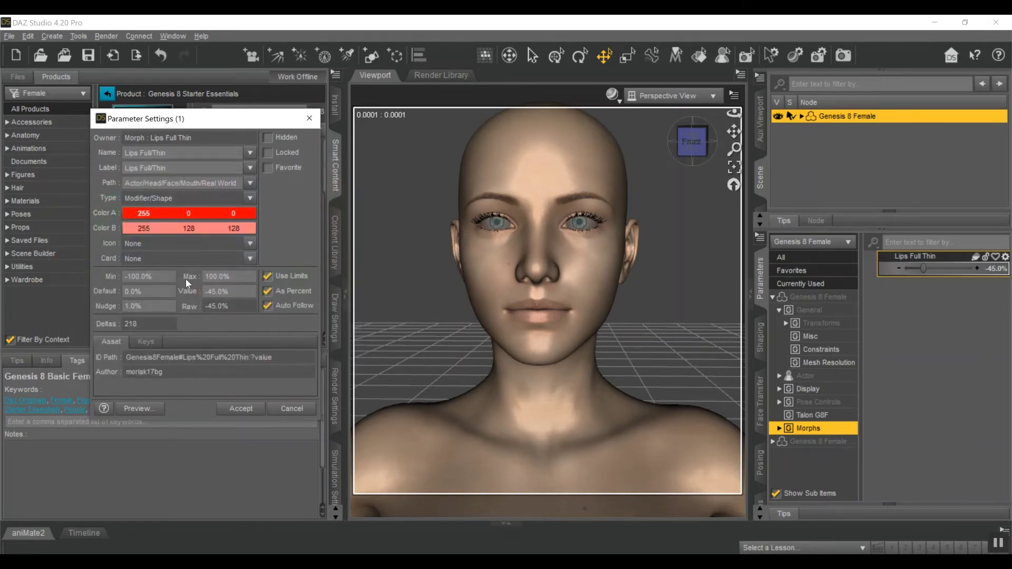
pyautogui.moveTo(160, 278); pyautogui.dragTo(113, 276)
pyautogui.write('-50')
pyautogui.click(241, 409)
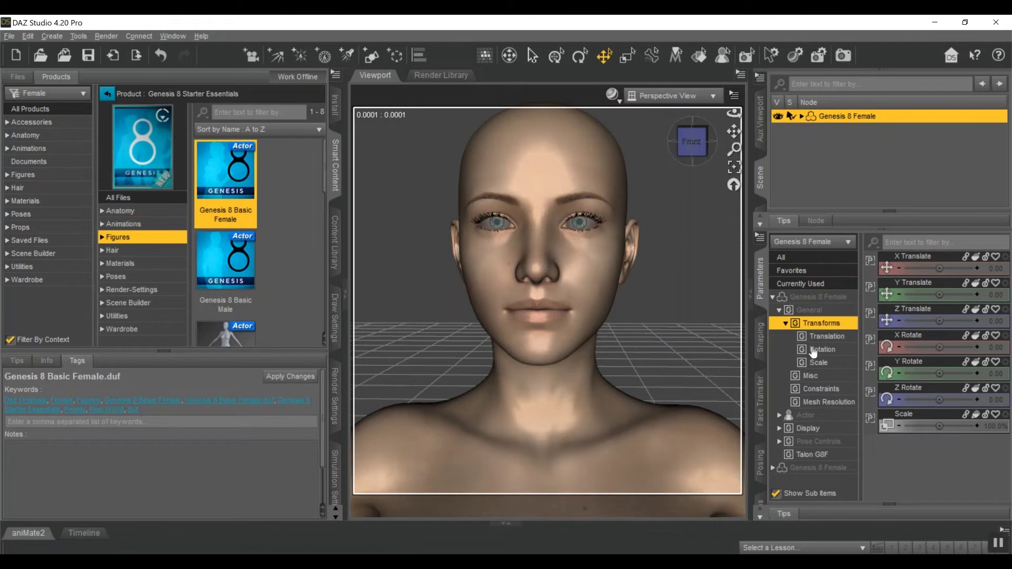
# Show the Mouth shaping morphs and test Lips Full/Thin by pushing it to 100%
pyautogui.click(761, 344)
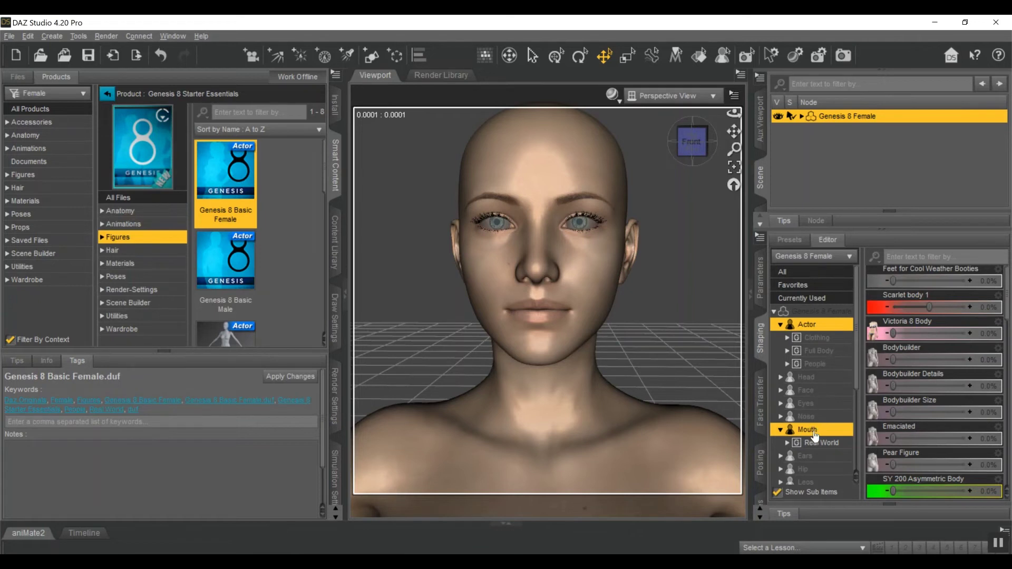
pyautogui.click(812, 430)
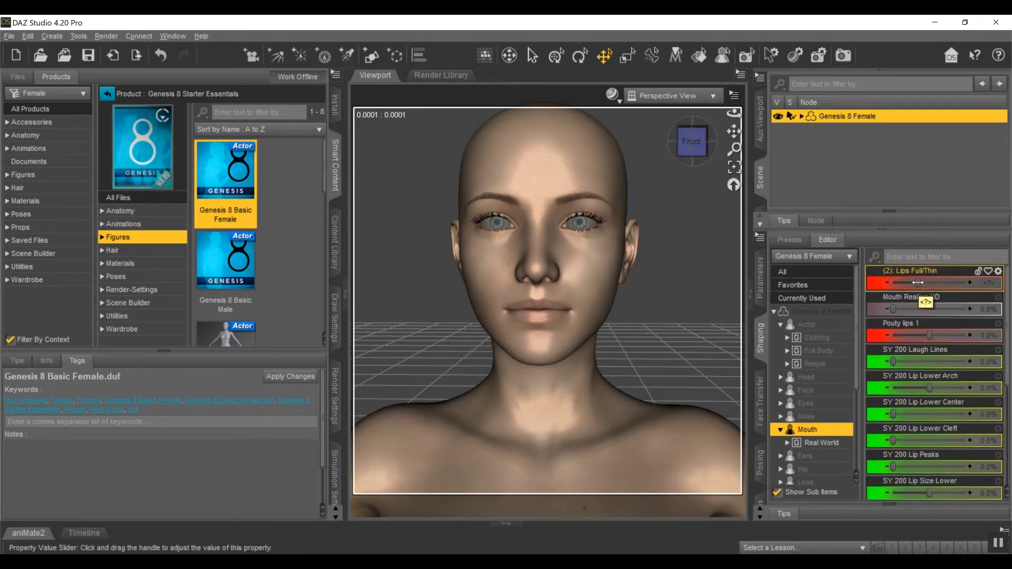
pyautogui.moveTo(917, 282); pyautogui.dragTo(854, 314)
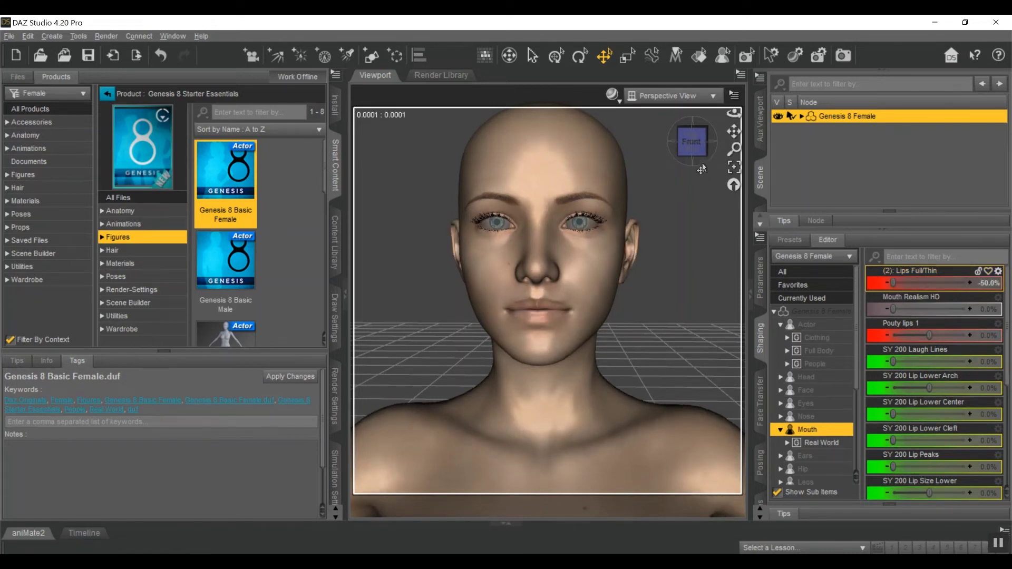
pyautogui.click(700, 146)
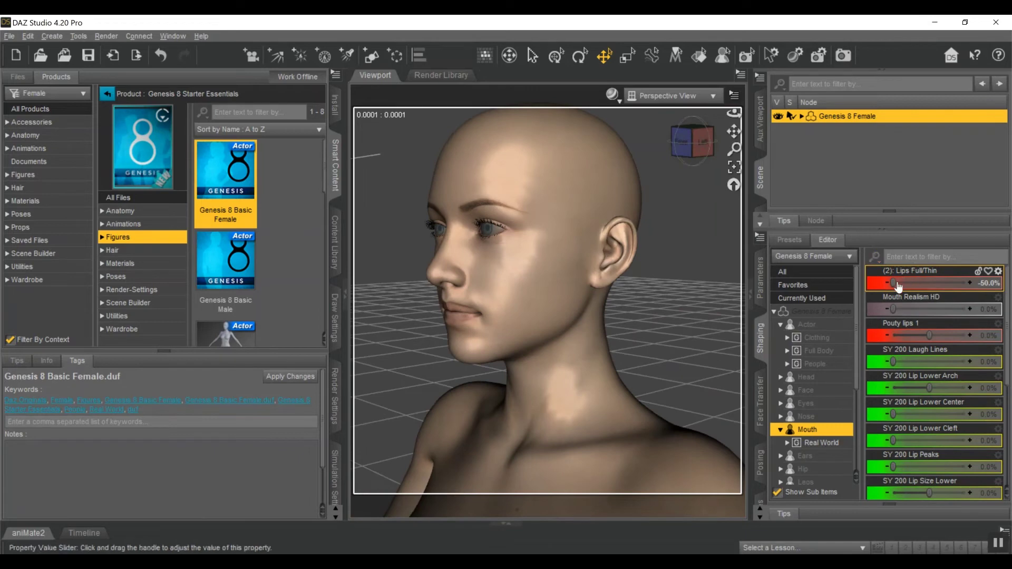
pyautogui.moveTo(893, 284); pyautogui.dragTo(1007, 287)
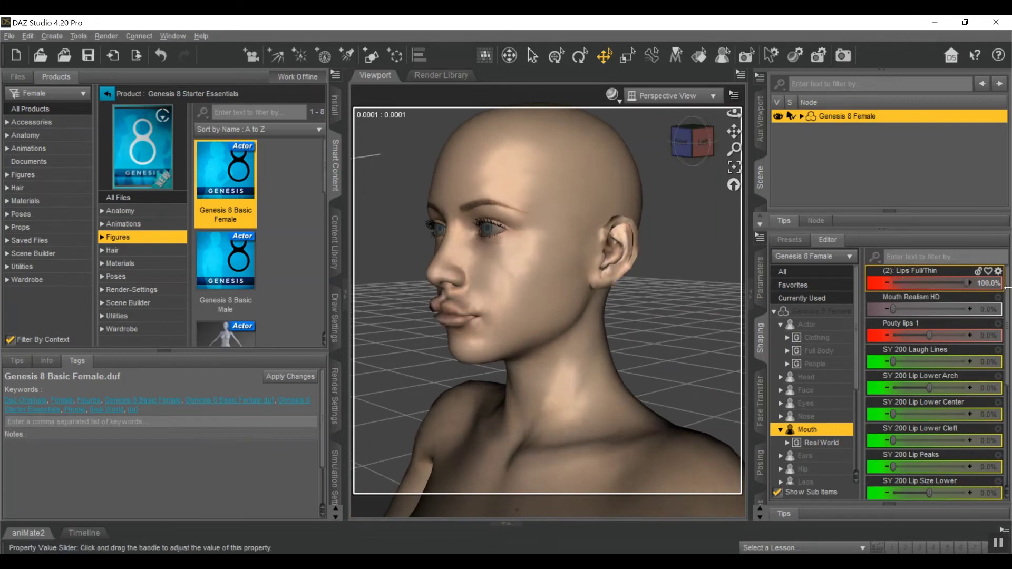
# Orbit around the head while easing Lips Full/Thin down to about 31%
pyautogui.click(701, 142)
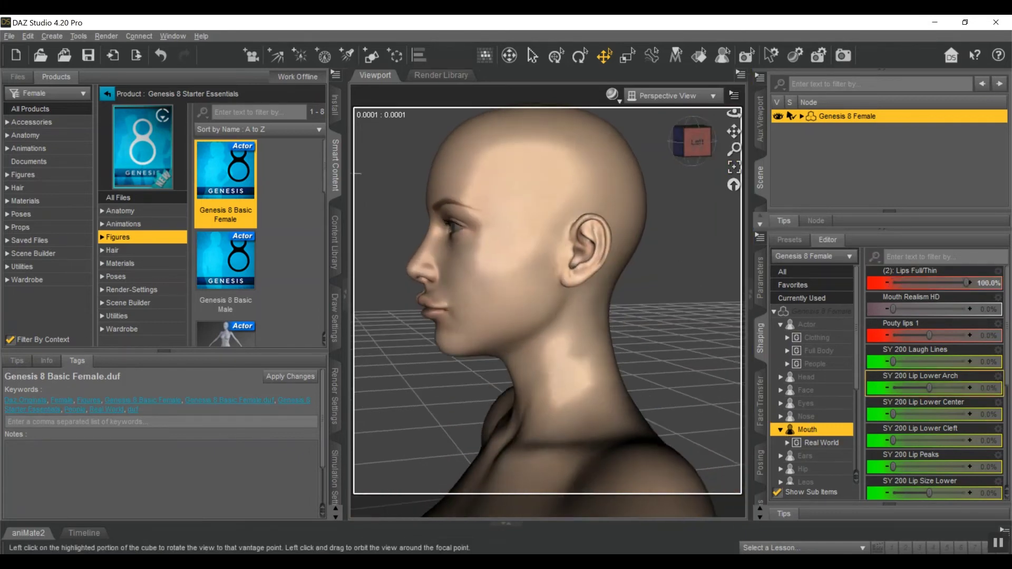
pyautogui.moveTo(701, 142); pyautogui.dragTo(680, 142)
pyautogui.click(706, 141)
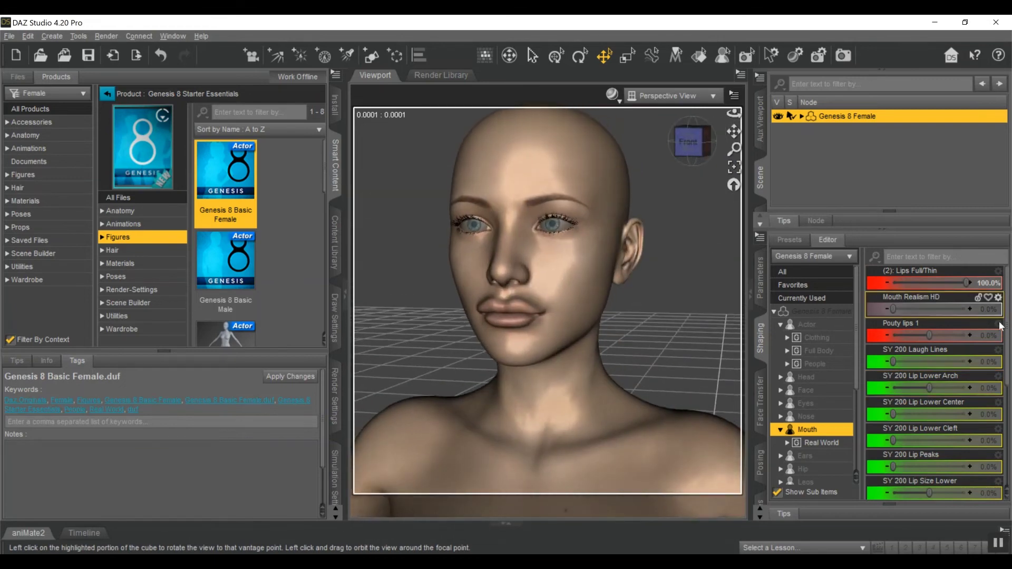
pyautogui.moveTo(974, 288); pyautogui.dragTo(948, 287)
pyautogui.moveTo(690, 140)
pyautogui.mouseDown()
pyautogui.moveTo(681, 140)
pyautogui.moveTo(692, 140)
pyautogui.mouseUp()
pyautogui.moveTo(943, 283); pyautogui.dragTo(918, 284)
pyautogui.moveTo(695, 140); pyautogui.dragTo(681, 140)
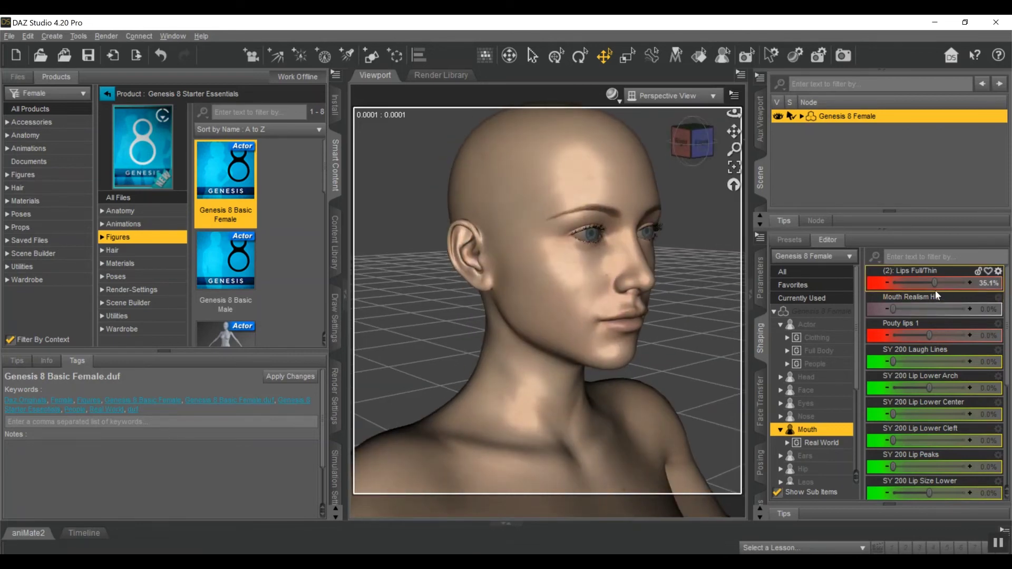
pyautogui.moveTo(936, 297)
pyautogui.moveTo(934, 283); pyautogui.dragTo(932, 284)
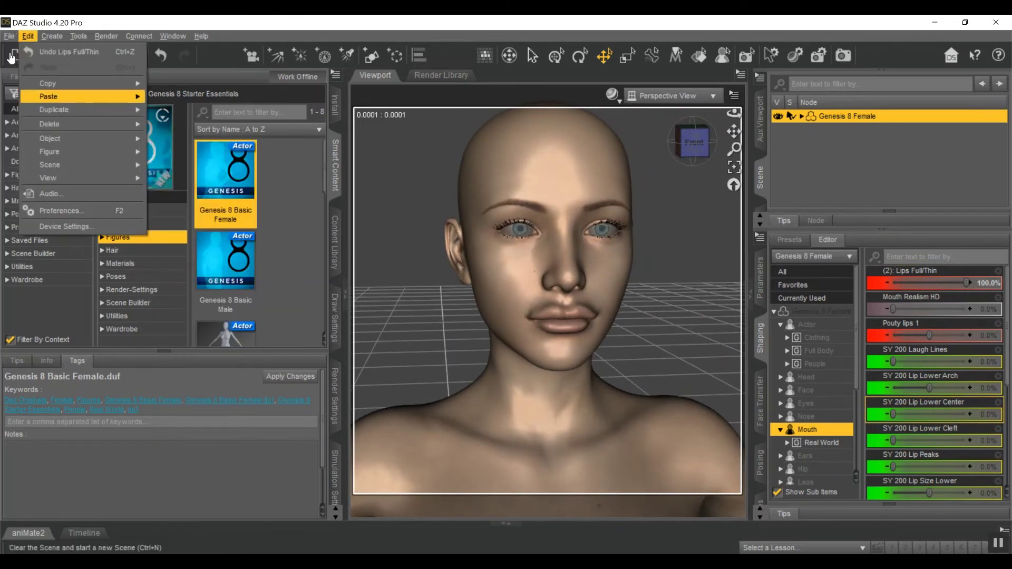
# Open the Morph Asset(s) save options via File > Save As > Support Asset
pyautogui.moveTo(9, 35)
pyautogui.moveTo(55, 131)
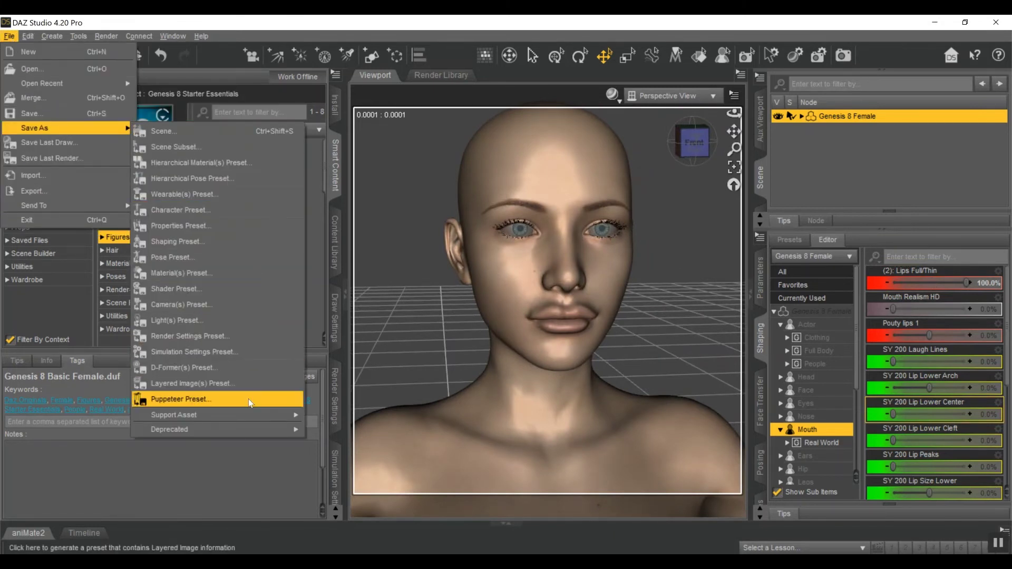
pyautogui.moveTo(250, 418)
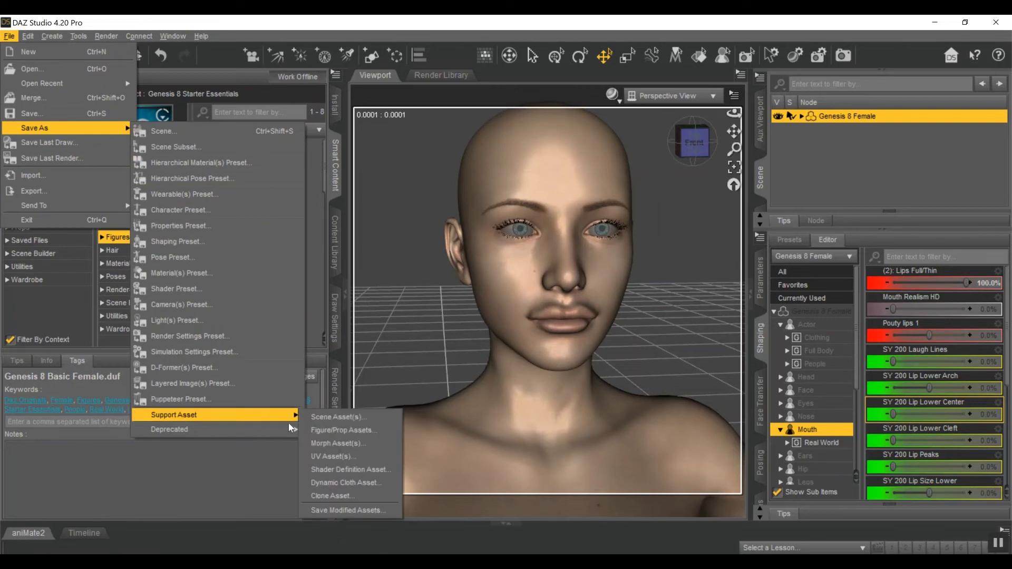
pyautogui.click(369, 446)
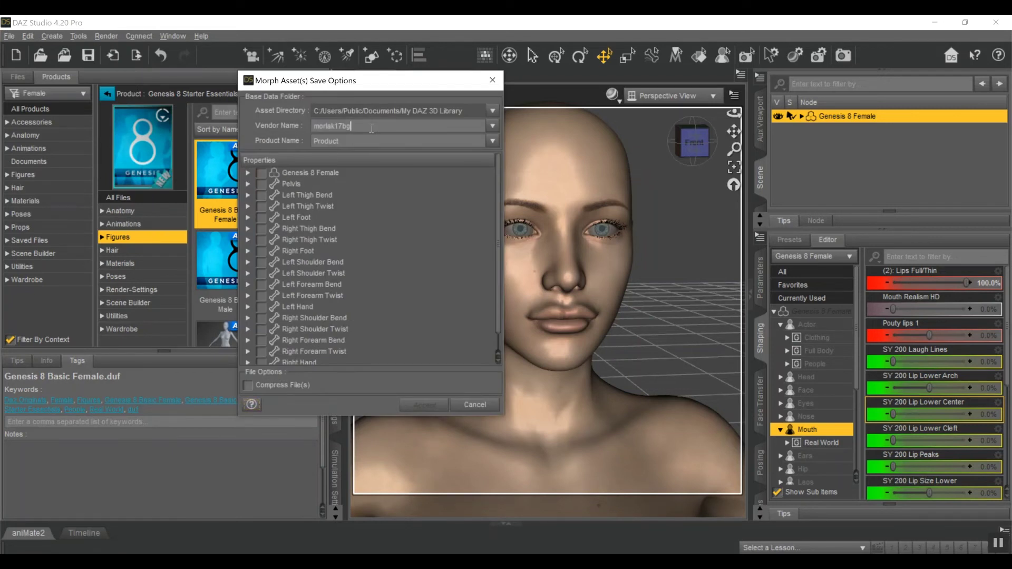
# Enter a vendor name and set Product Name to Lips Full
pyautogui.moveTo(352, 126); pyautogui.dragTo(296, 142)
pyautogui.write('Tomasi Studios')
pyautogui.doubleClick(374, 140)
pyautogui.write('Lips Full')
pyautogui.click(248, 173)
# Include only Lips Full/Thin from Actor/Head/Face/Mouth/Real World and save the morph asset
pyautogui.click(261, 195)
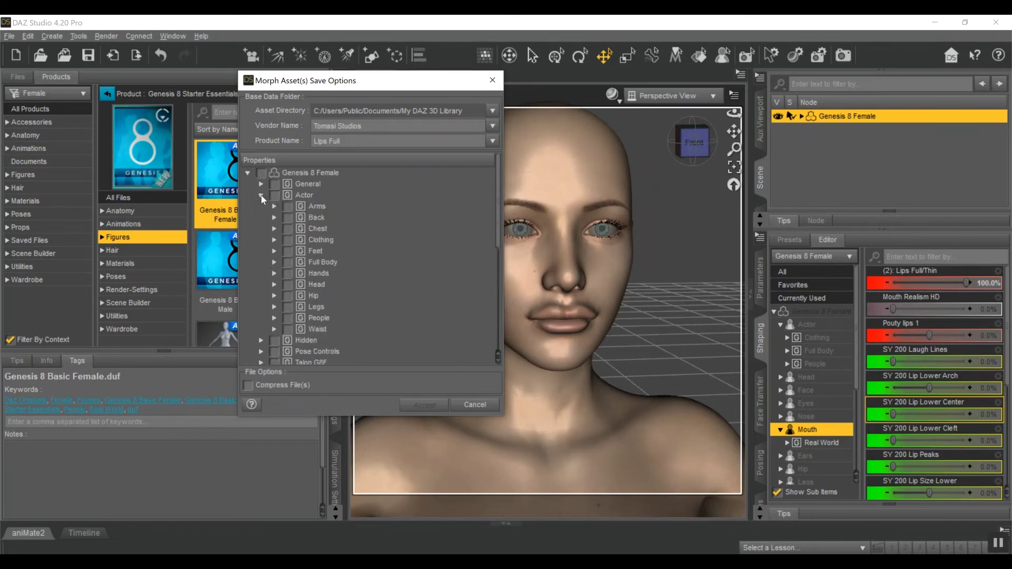
pyautogui.click(275, 285)
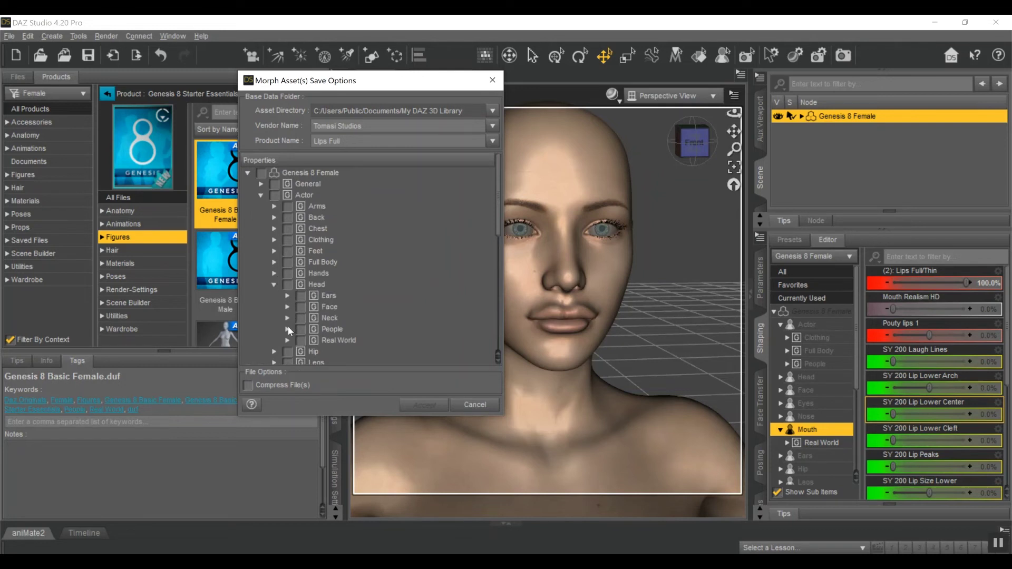
pyautogui.click(287, 307)
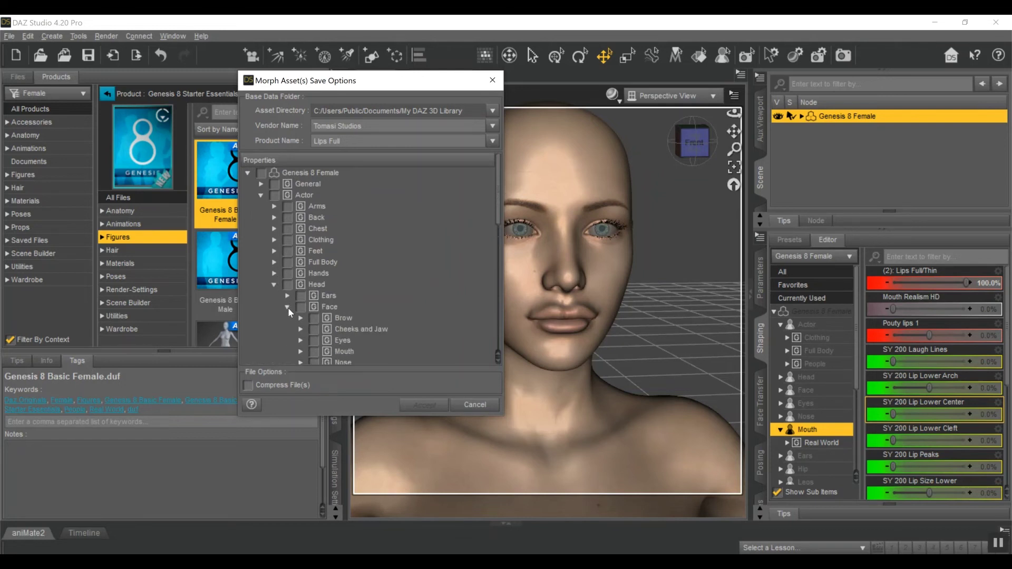
pyautogui.click(301, 351)
pyautogui.scroll(-2, 379, 292)
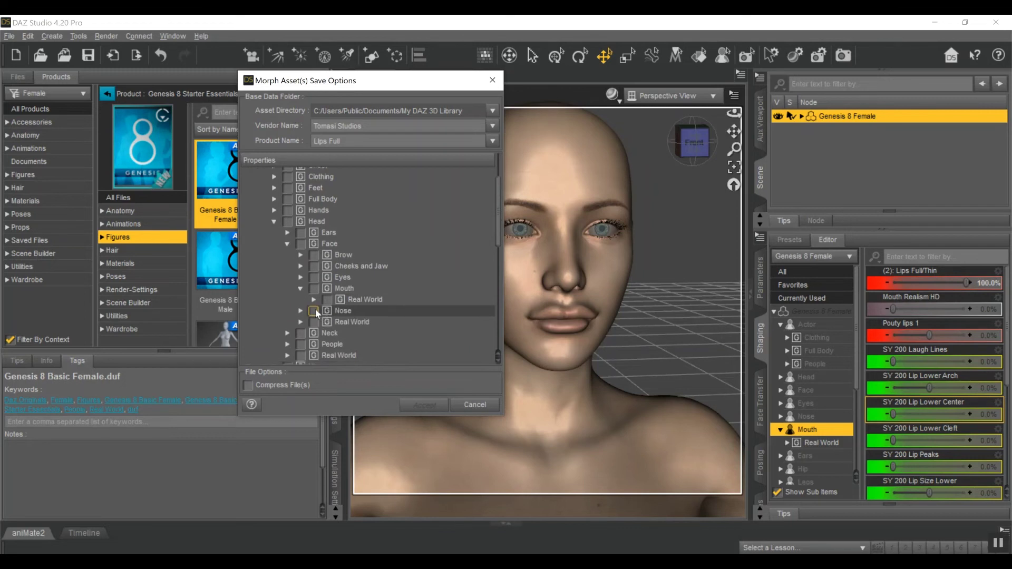
pyautogui.click(314, 299)
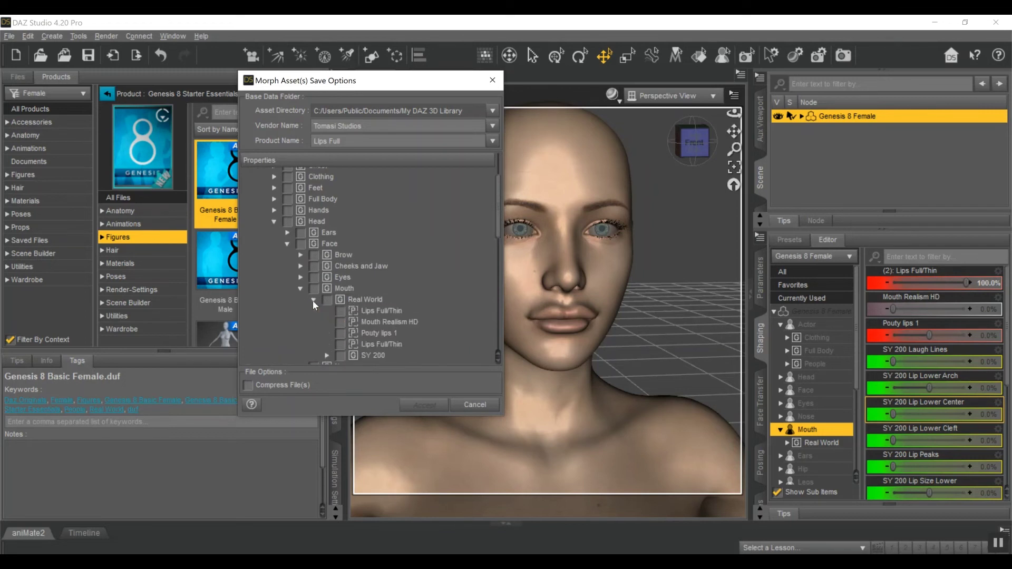
pyautogui.click(340, 312)
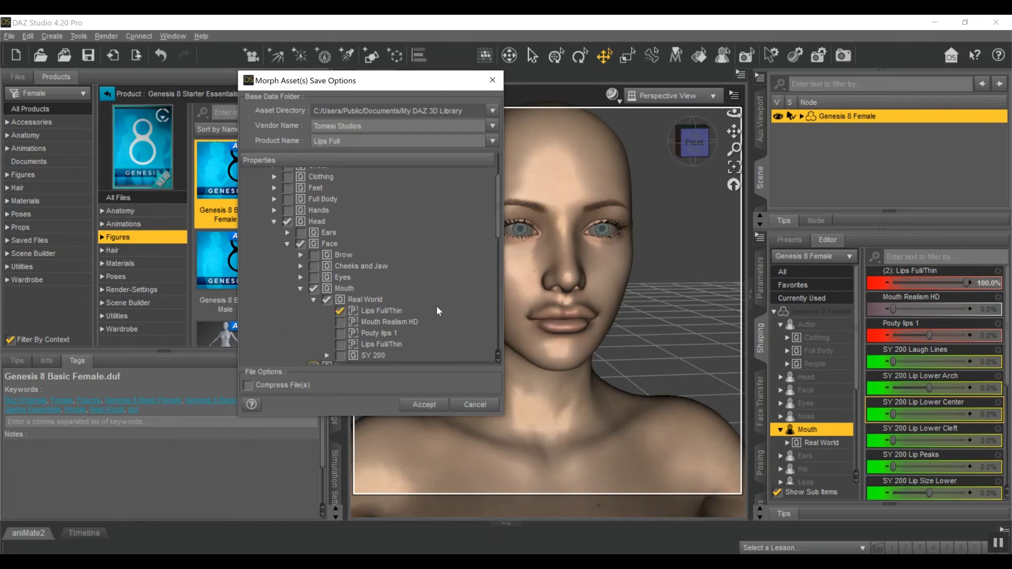
pyautogui.click(425, 405)
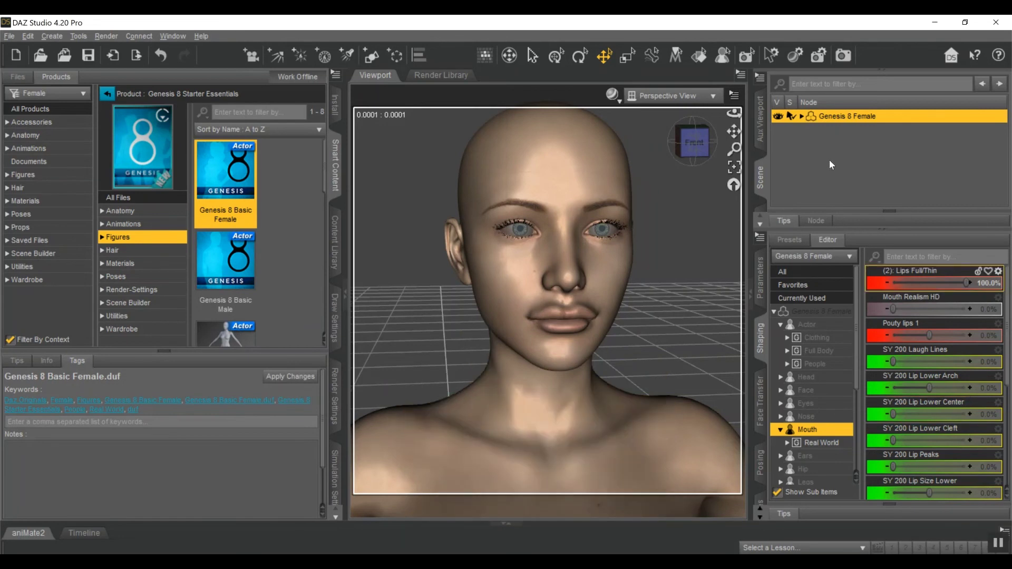
# Load a fresh Genesis 8 Basic Female and dial the reloaded Lips Full/Thin morph to 100%
pyautogui.press('Delete')
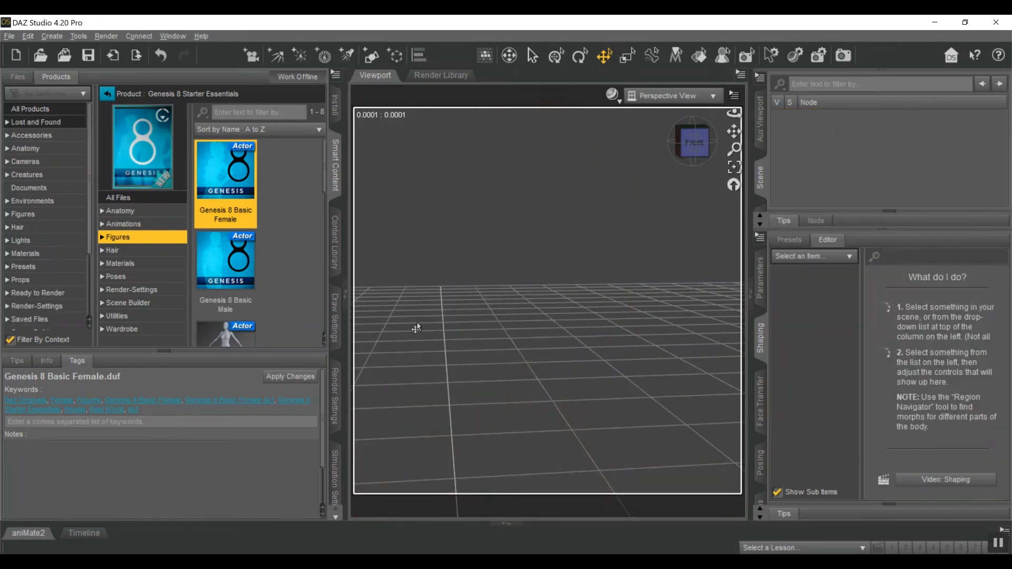
pyautogui.doubleClick(232, 169)
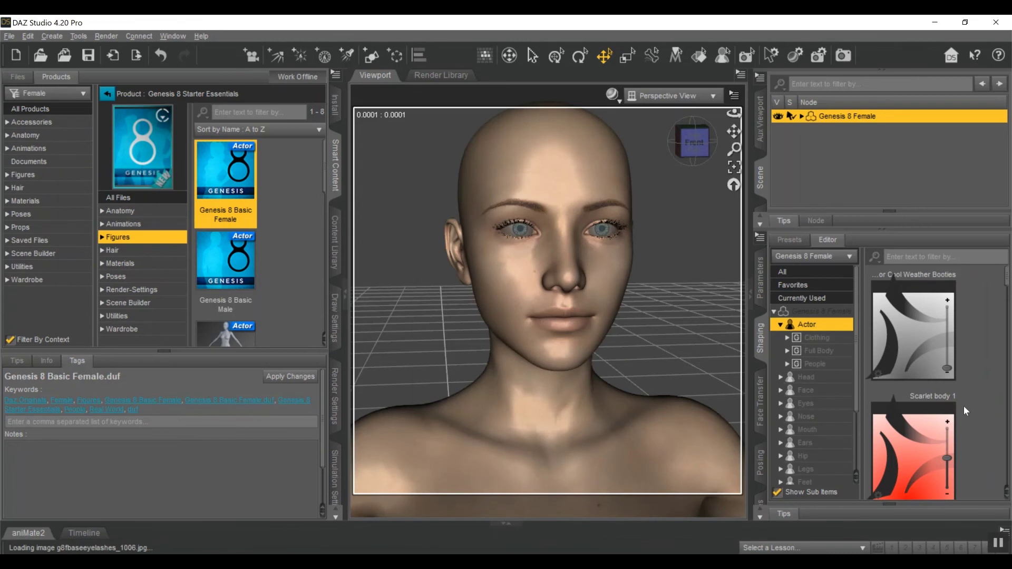
pyautogui.scroll(-1, 931, 412)
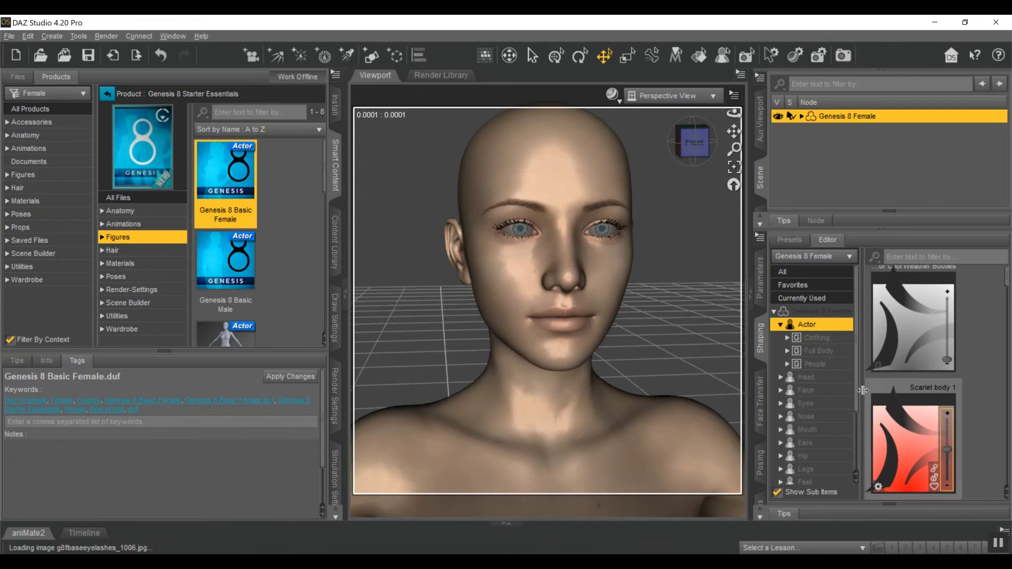
pyautogui.click(822, 431)
pyautogui.scroll(1, 979, 408)
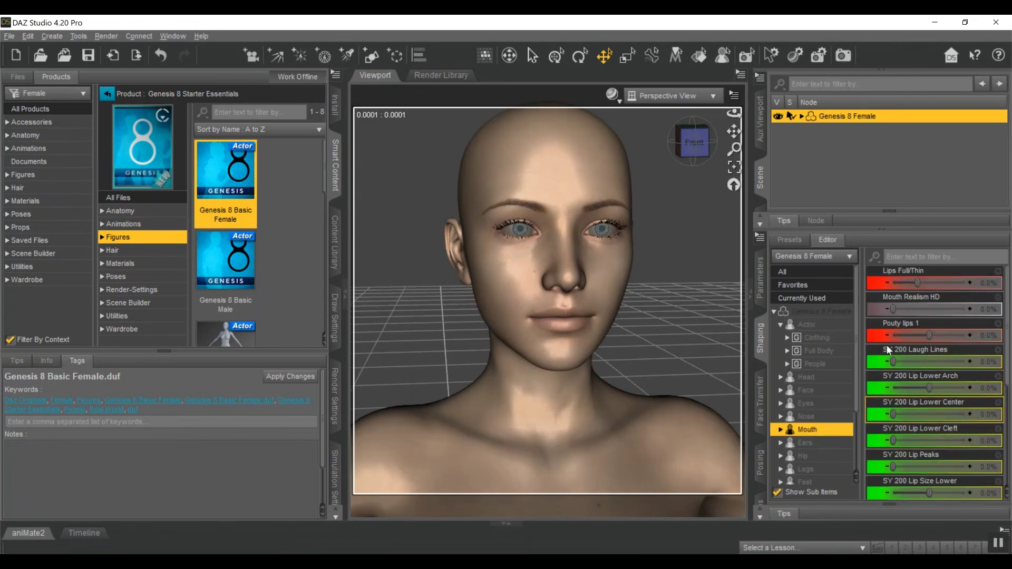
pyautogui.moveTo(918, 284); pyautogui.dragTo(1007, 283)
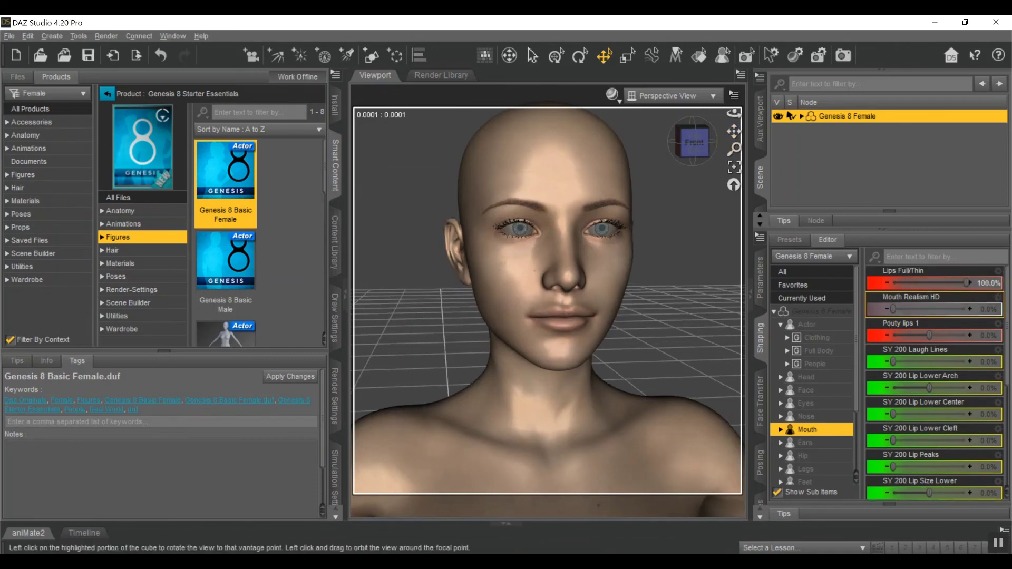
pyautogui.click(680, 141)
pyautogui.click(679, 142)
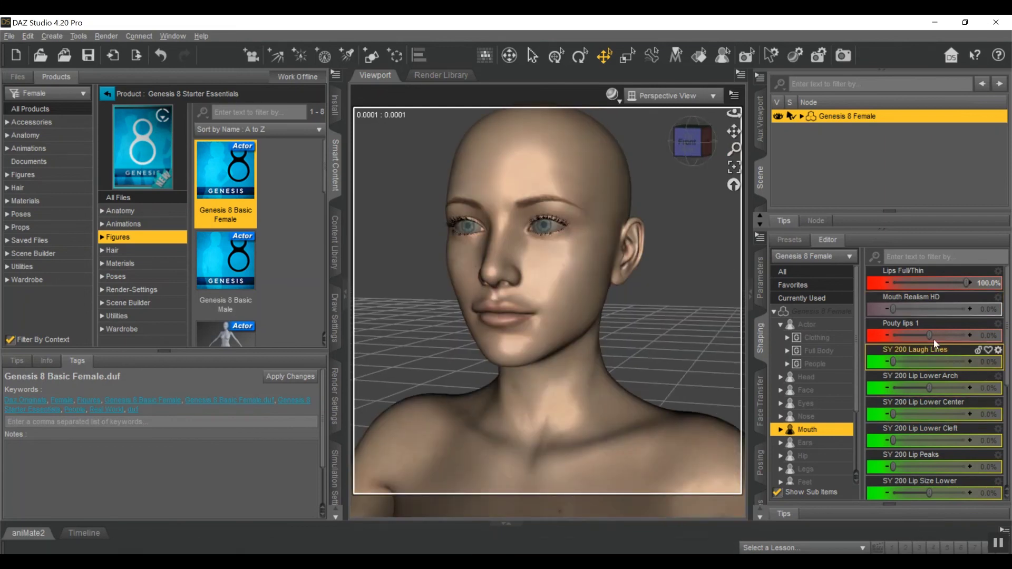
# Raise Pouty lips 1 and SY 200 Laugh Lines to 100%, keeping Lips Full/Thin at 100%
pyautogui.moveTo(930, 336); pyautogui.dragTo(980, 332)
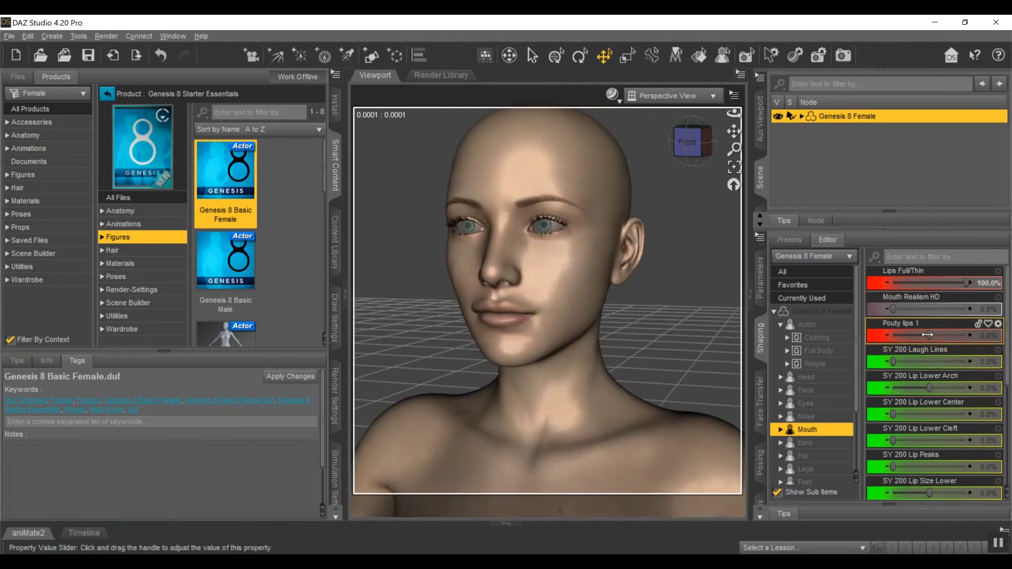
pyautogui.click(708, 128)
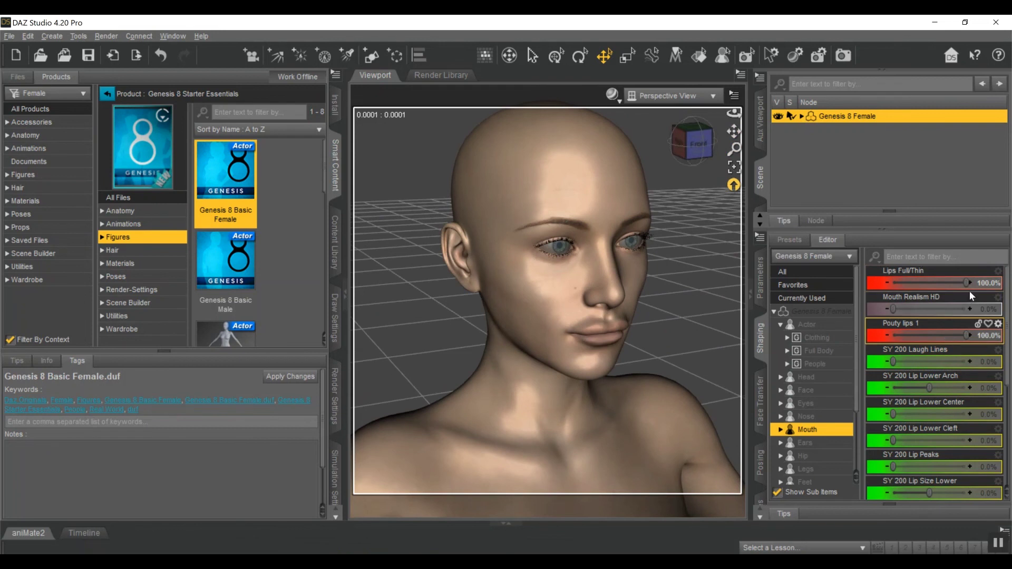
pyautogui.moveTo(966, 287); pyautogui.dragTo(919, 297)
pyautogui.moveTo(966, 336); pyautogui.dragTo(925, 336)
pyautogui.click(693, 148)
pyautogui.moveTo(693, 149); pyautogui.dragTo(729, 211)
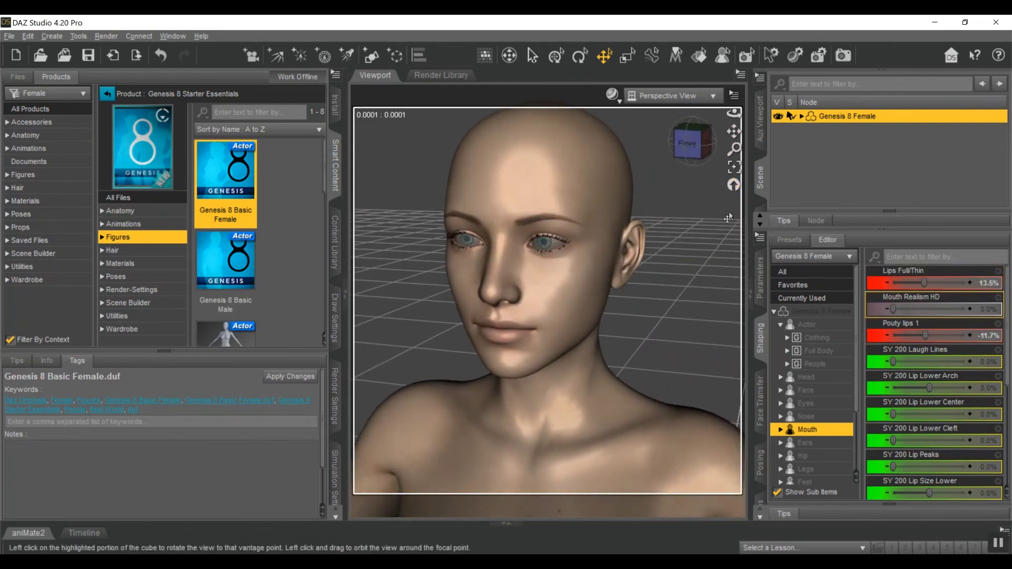
pyautogui.hotkey('ctrl', 'z')
pyautogui.hotkey('ctrl', 'z')
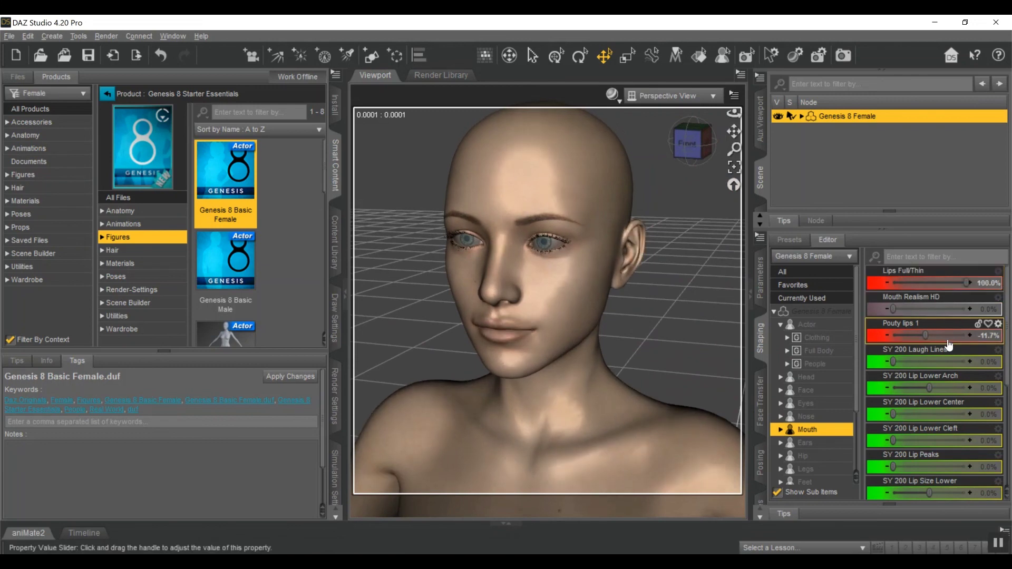
pyautogui.moveTo(920, 364); pyautogui.dragTo(970, 363)
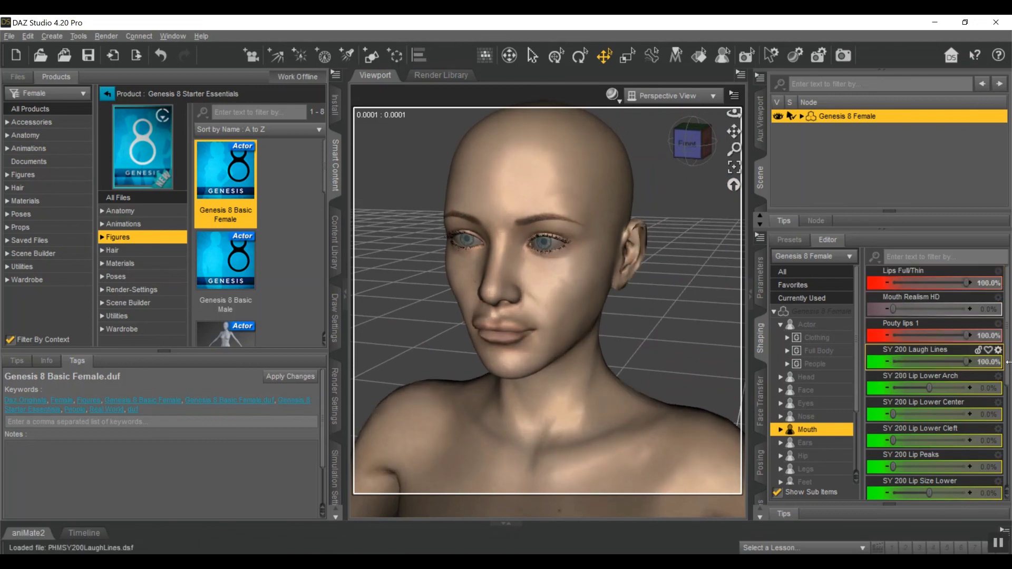
pyautogui.moveTo(688, 144)
pyautogui.mouseDown()
pyautogui.moveTo(664, 145)
pyautogui.moveTo(690, 143)
pyautogui.mouseUp()
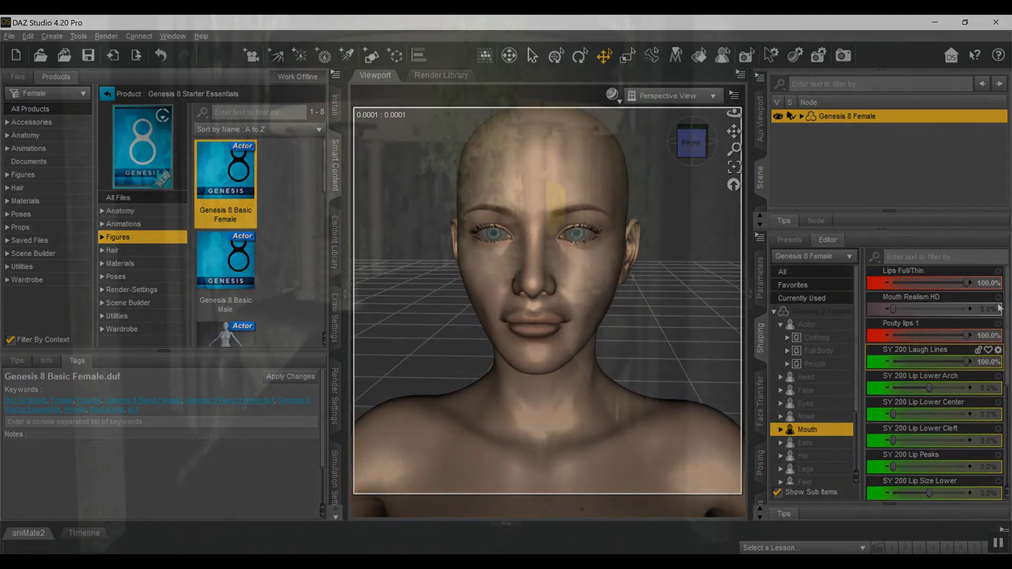